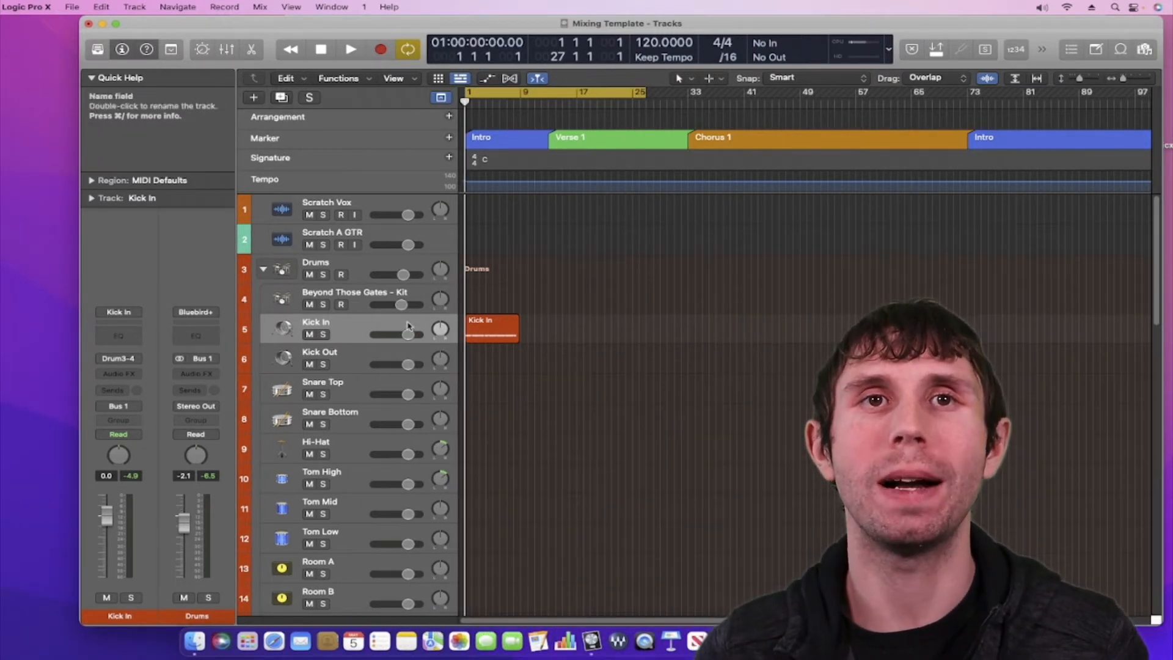
Step: Increase the Kick In track's height and play back the dry drum part from the start of the Intro
left_click_drag(395, 344, 394, 385)
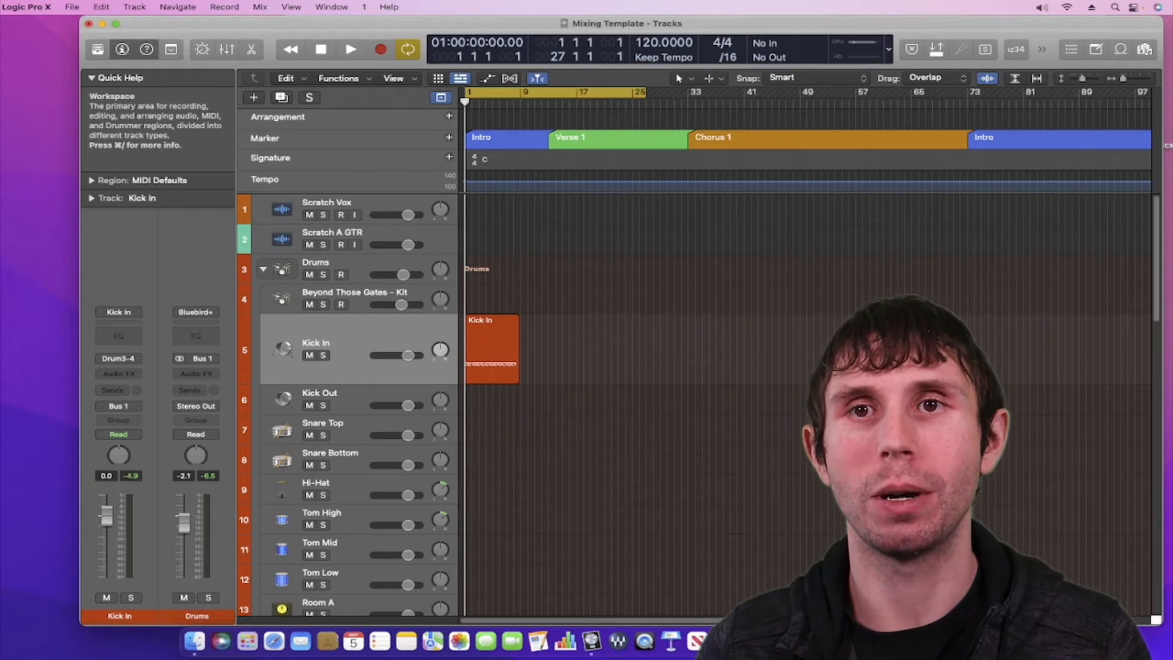
key("space")
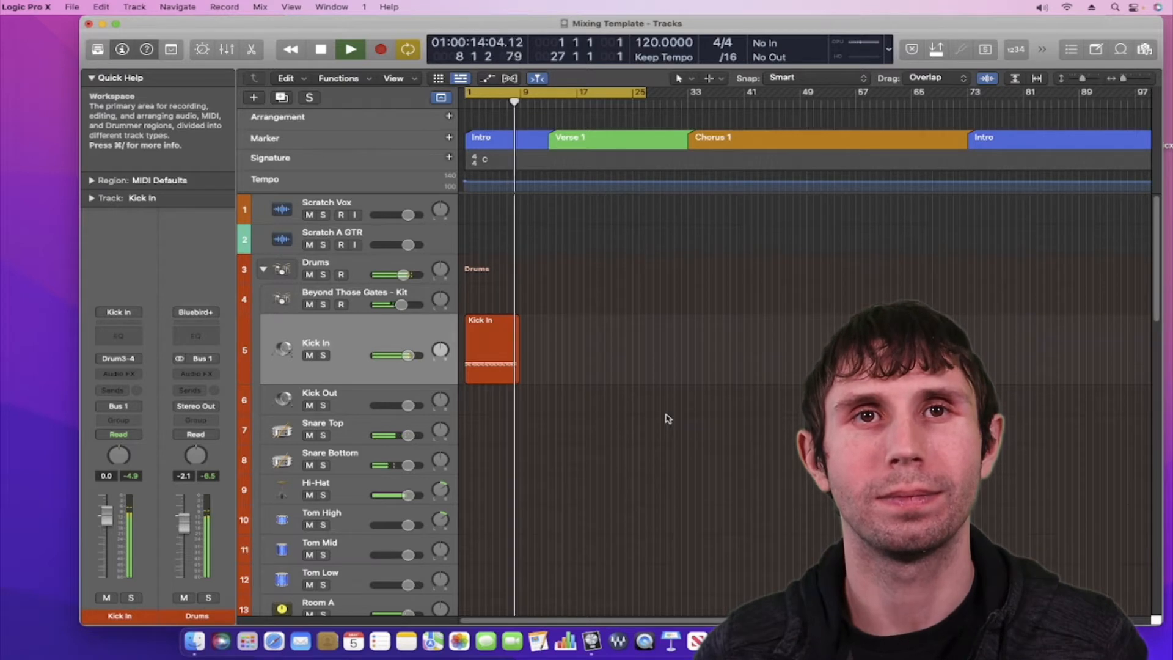
key("space")
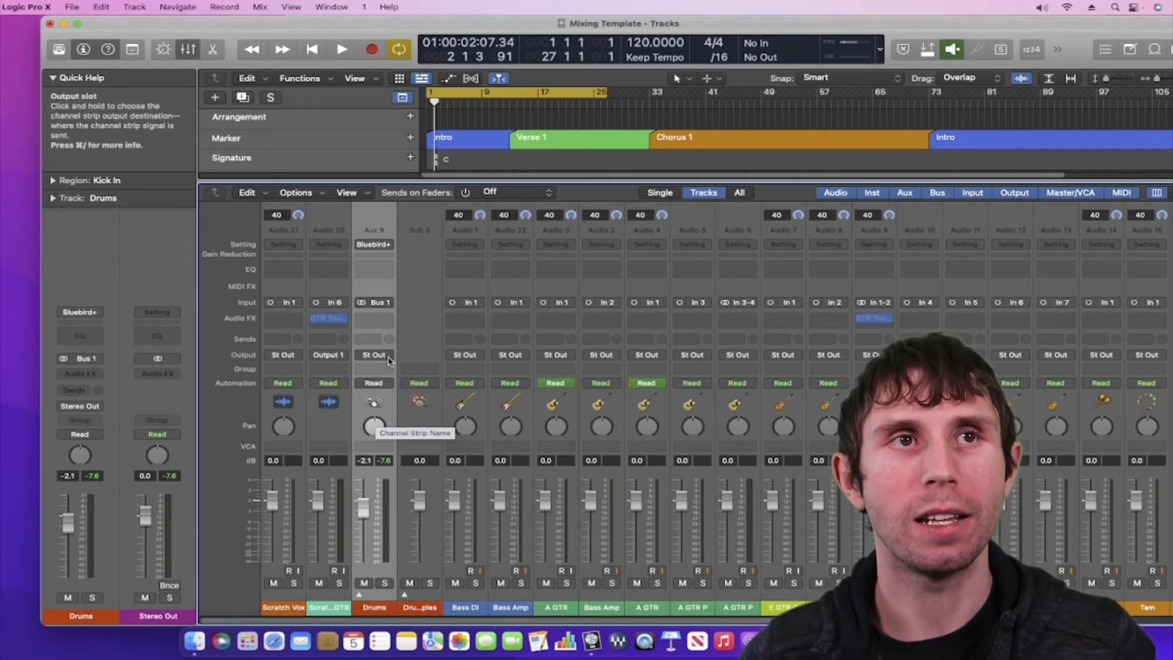
Step: Add a Bus 3 send to the Drums channel strip and select the new aux channel it feeds
left_click(370, 339)
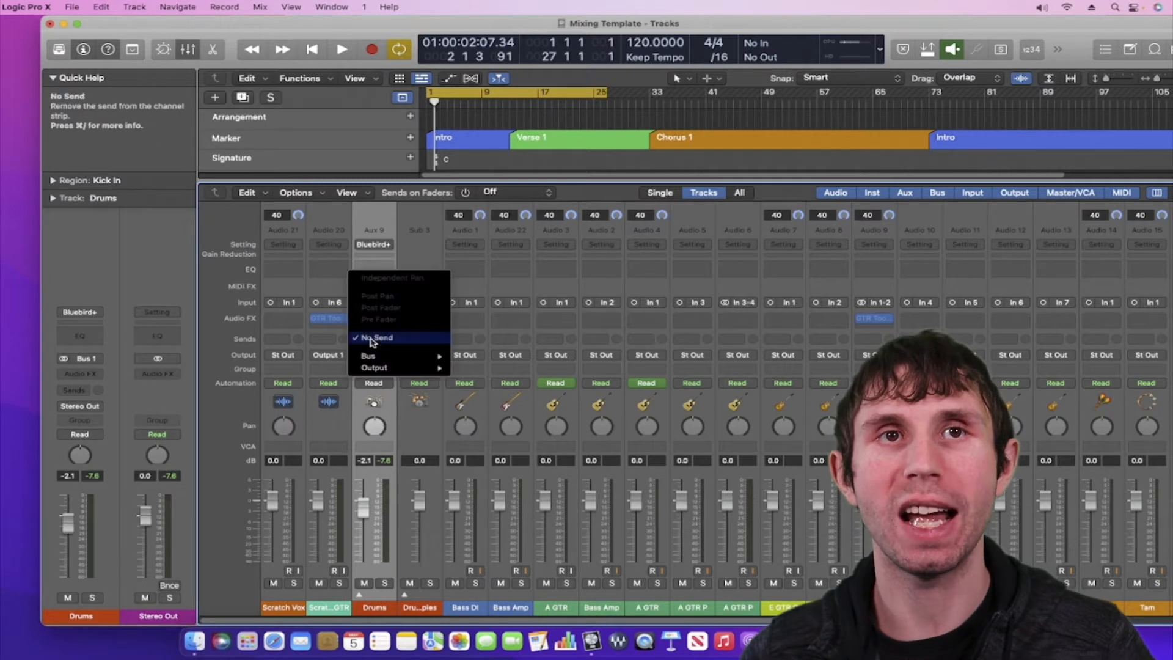
mouse_move(374, 357)
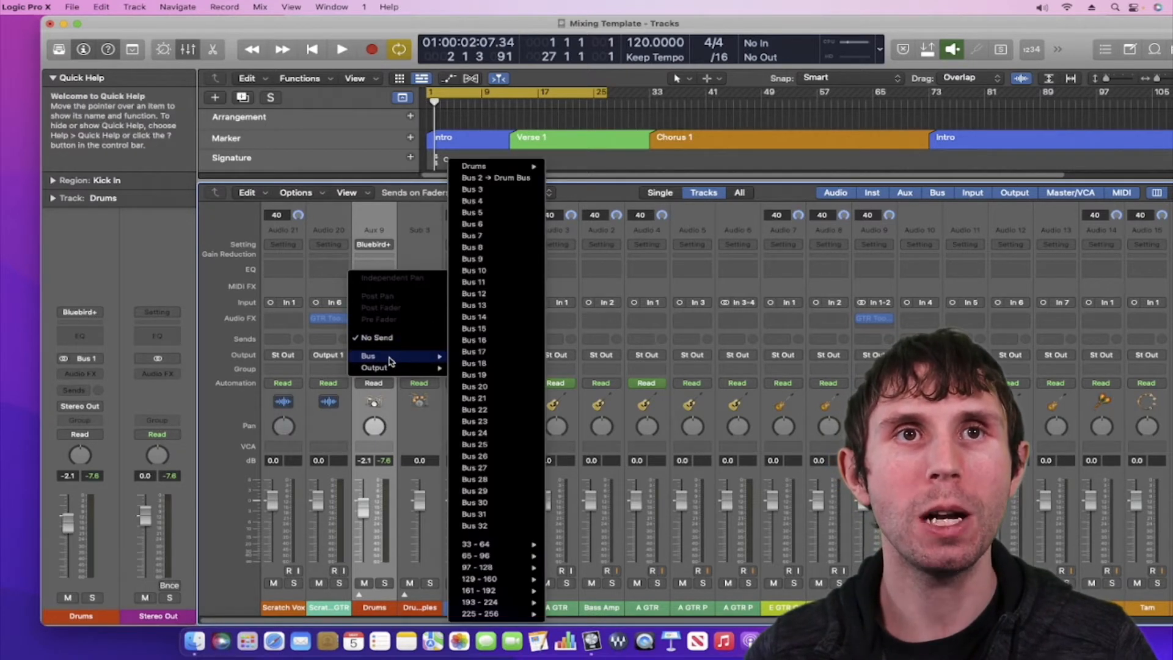
left_click(489, 192)
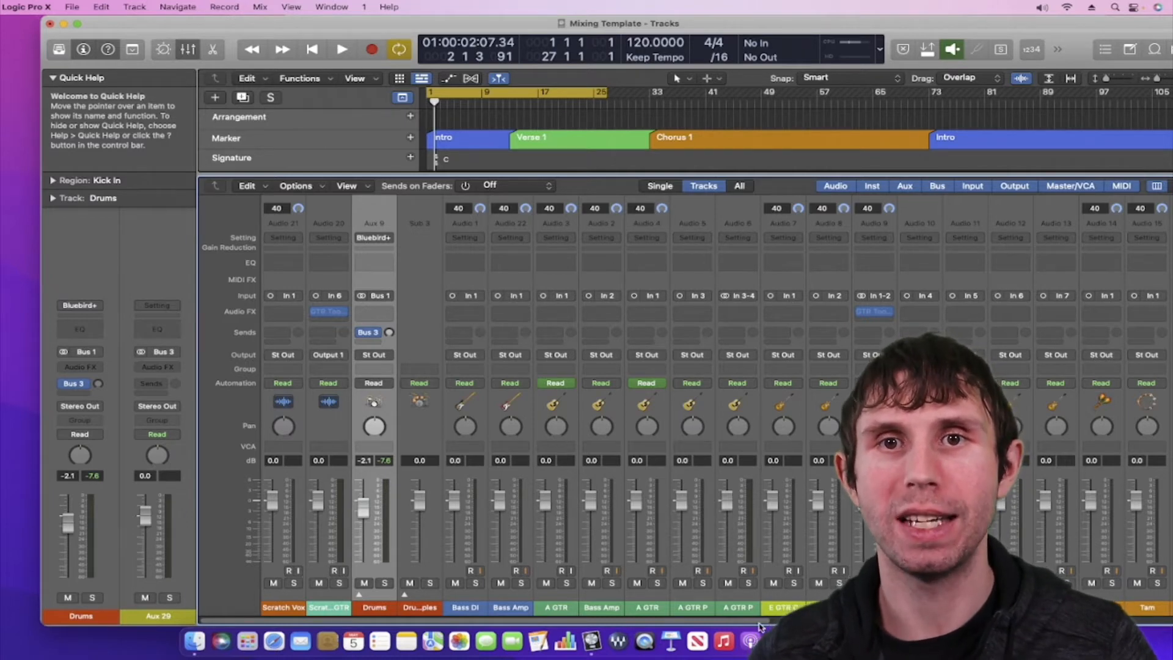
left_click_drag(758, 621, 1171, 621)
left_click(1084, 592)
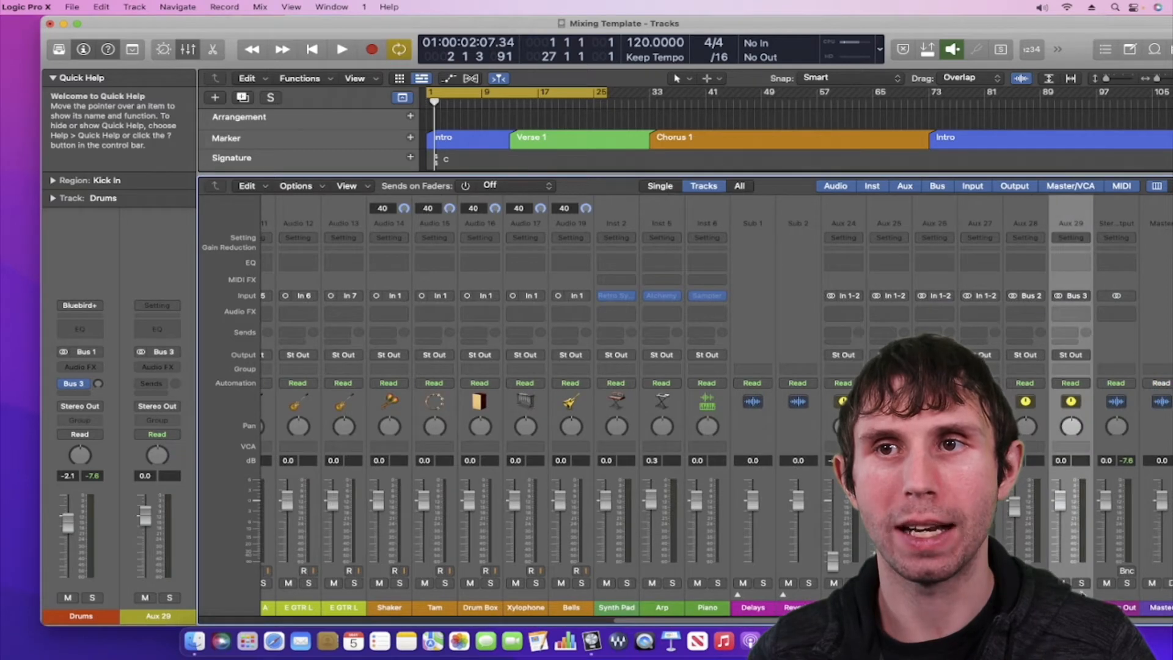
Step: Raise the Drums channel's Bus 3 send level and play the drums to check the signal on the aux channel
left_click_drag(1043, 622, 602, 622)
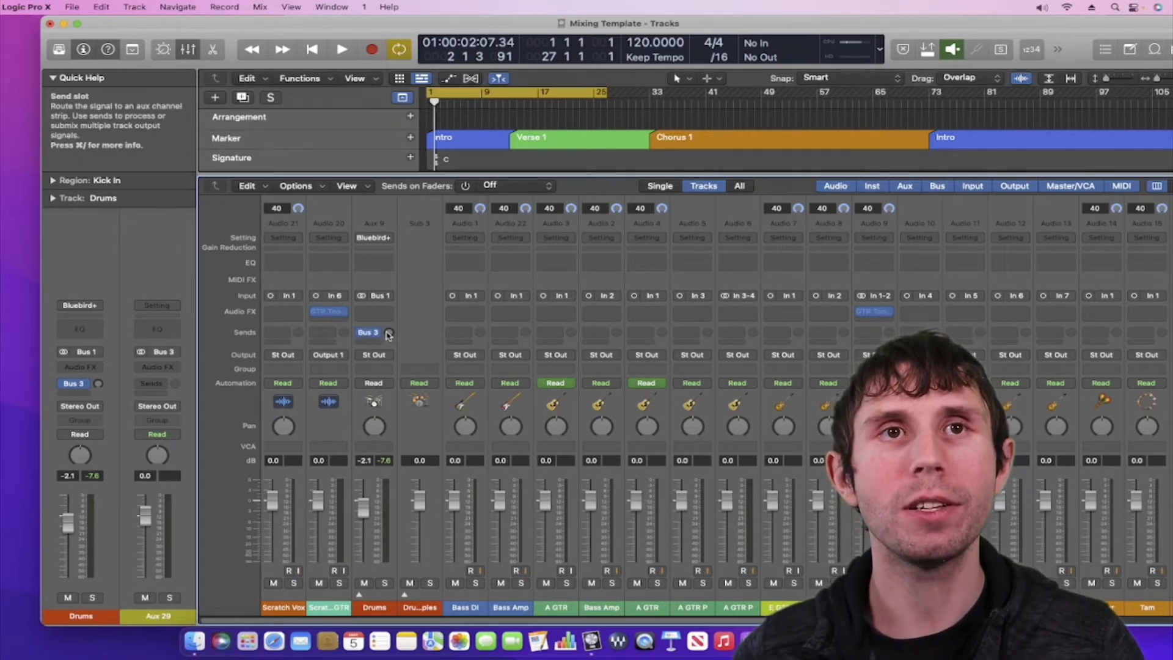
left_click(388, 338)
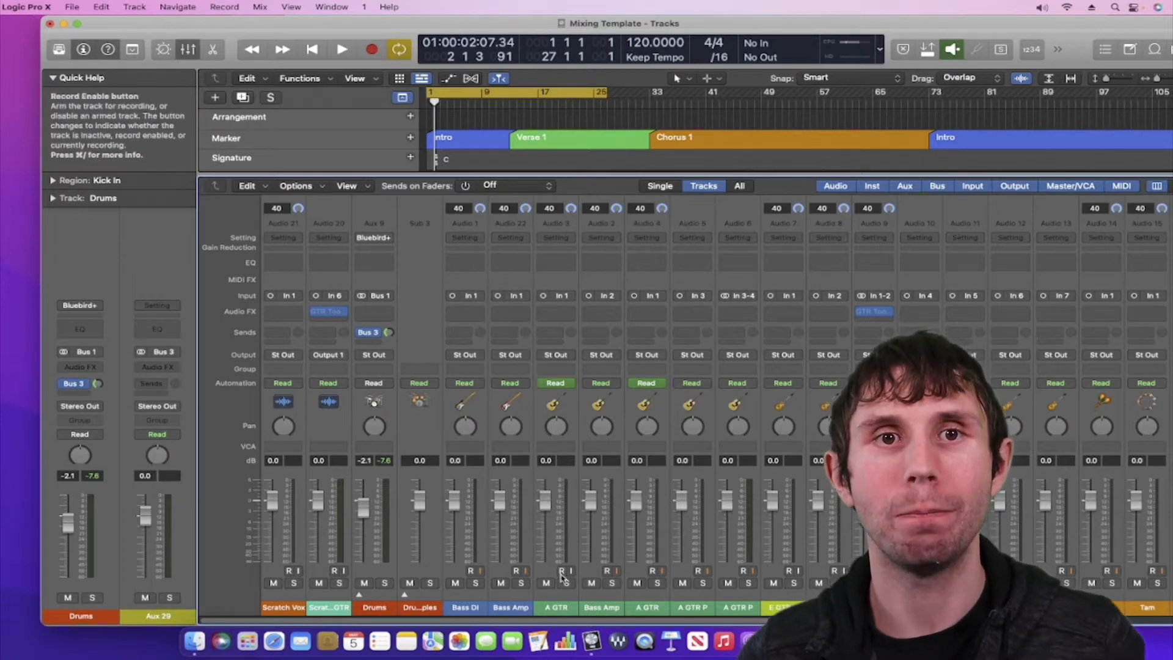
left_click_drag(534, 619, 996, 611)
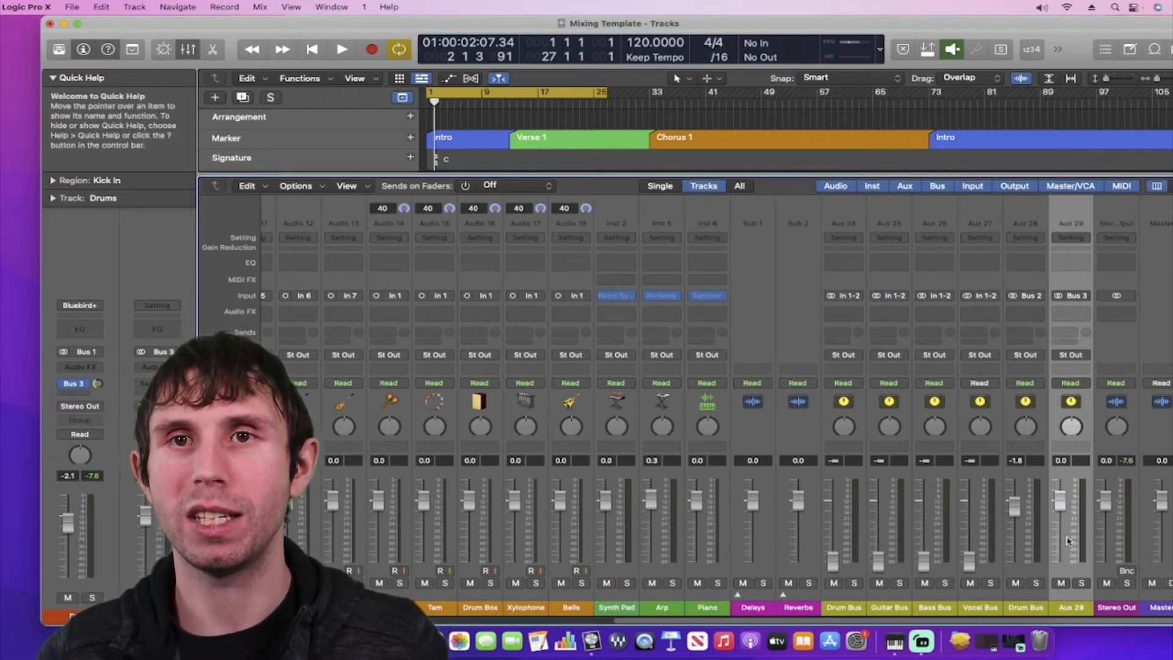
key("space")
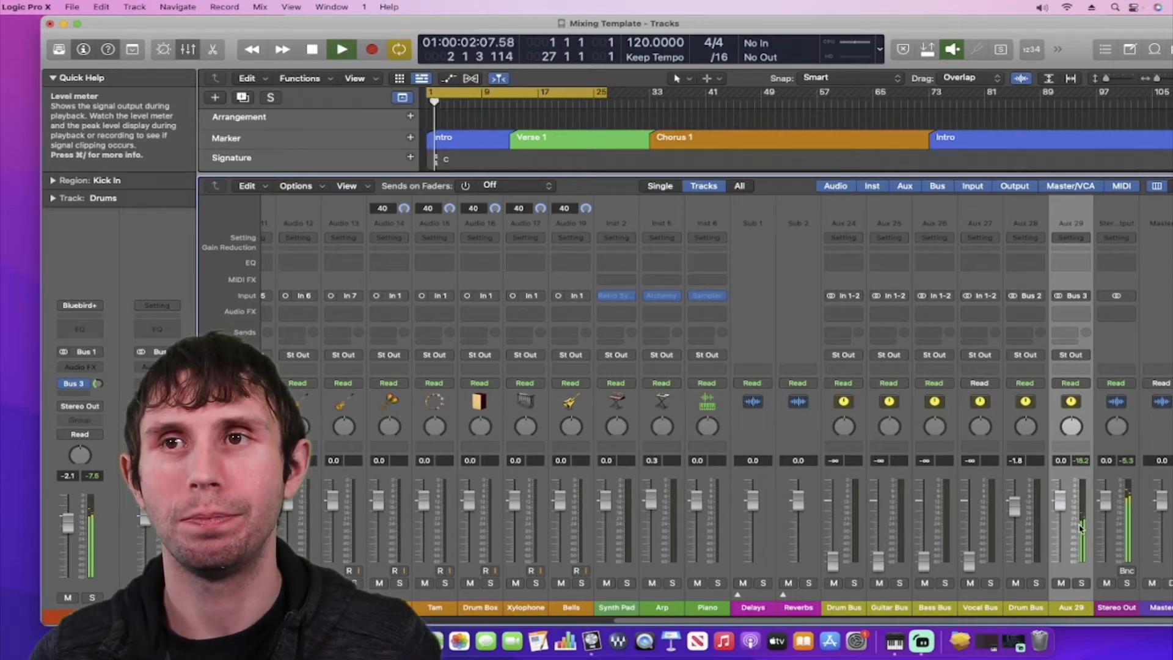
key("space")
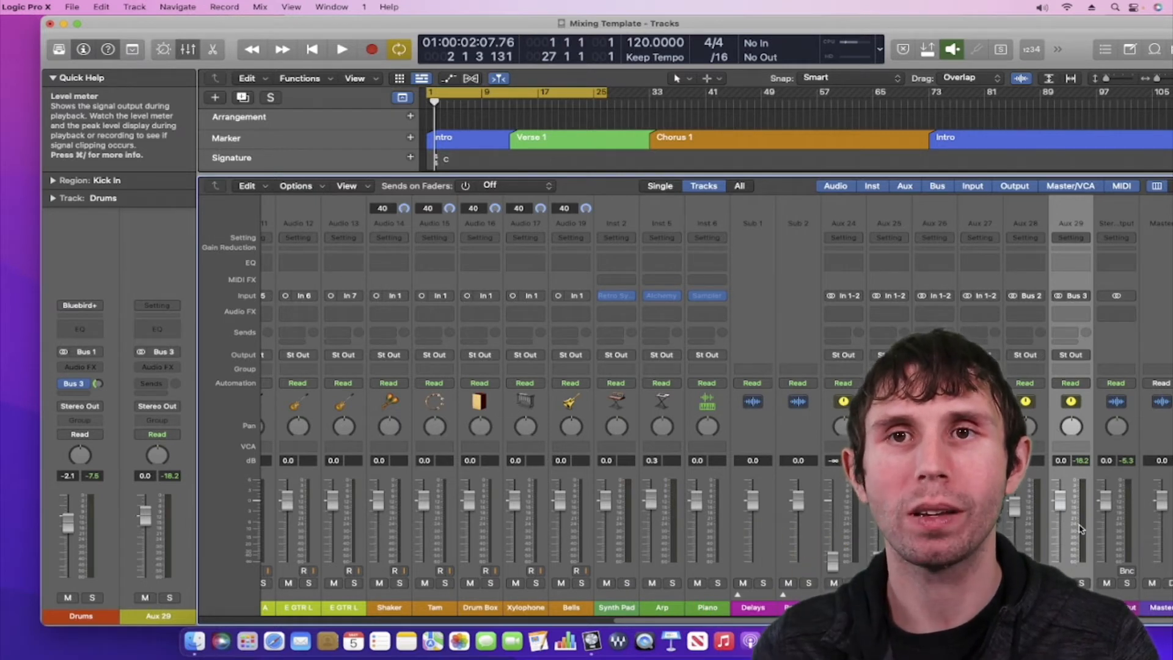
Step: Insert Space Designer from the Favorite Plugin group on the Bus 3 aux channel and shift its window aside
left_click(1068, 312)
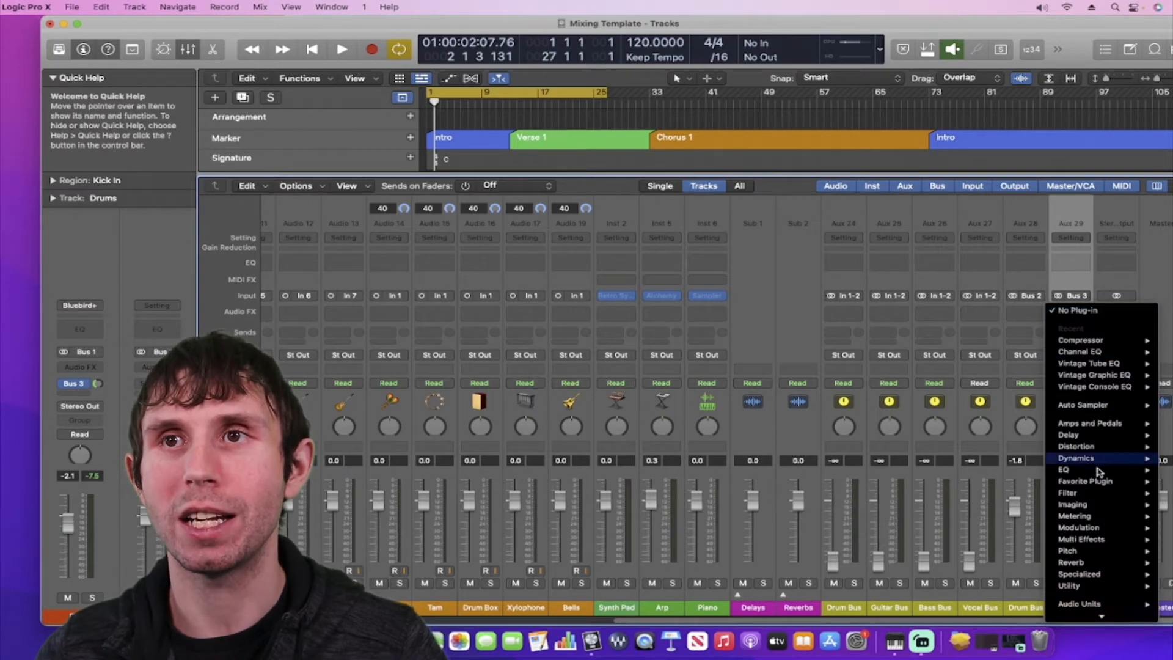
mouse_move(1096, 482)
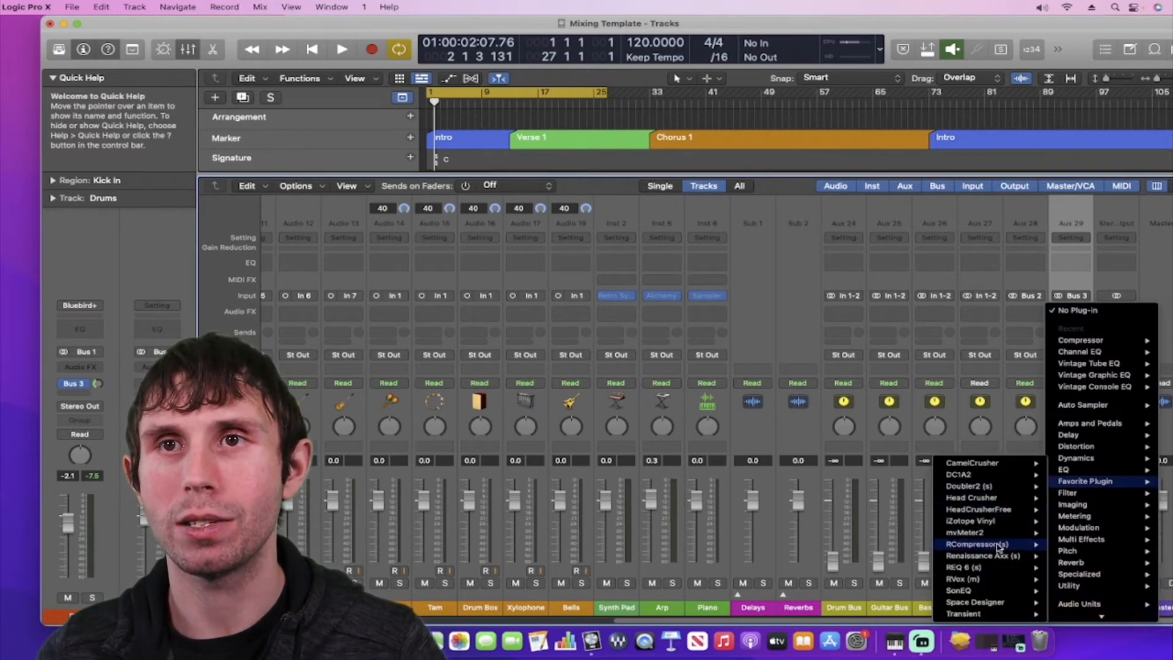
left_click(986, 602)
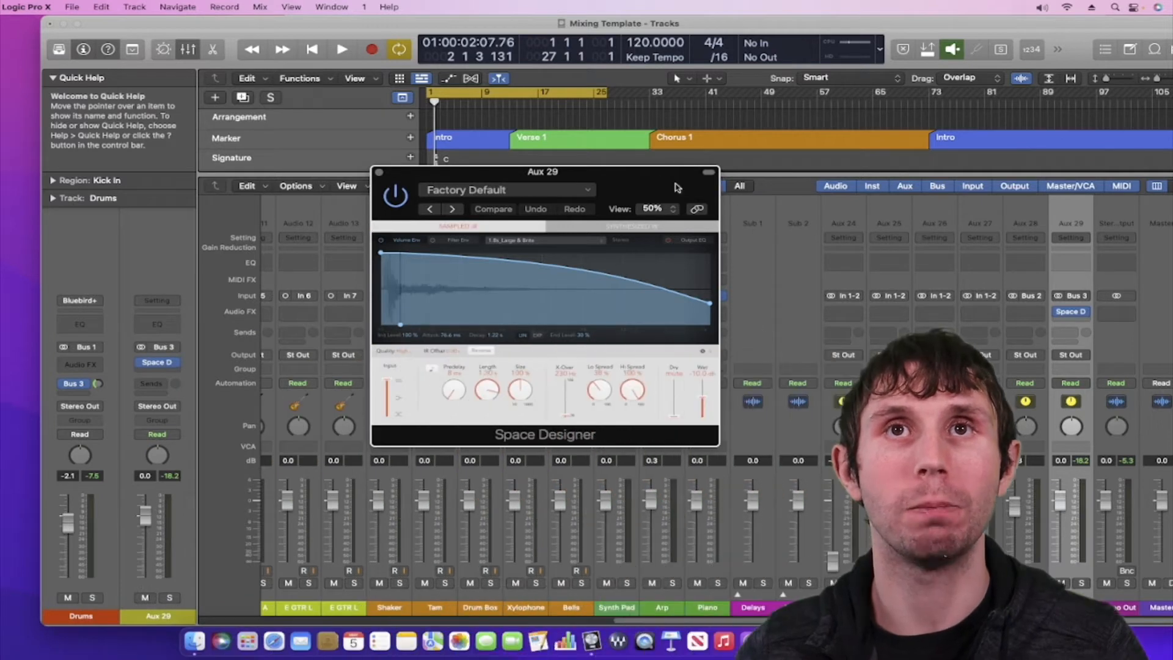
left_click_drag(663, 181, 524, 206)
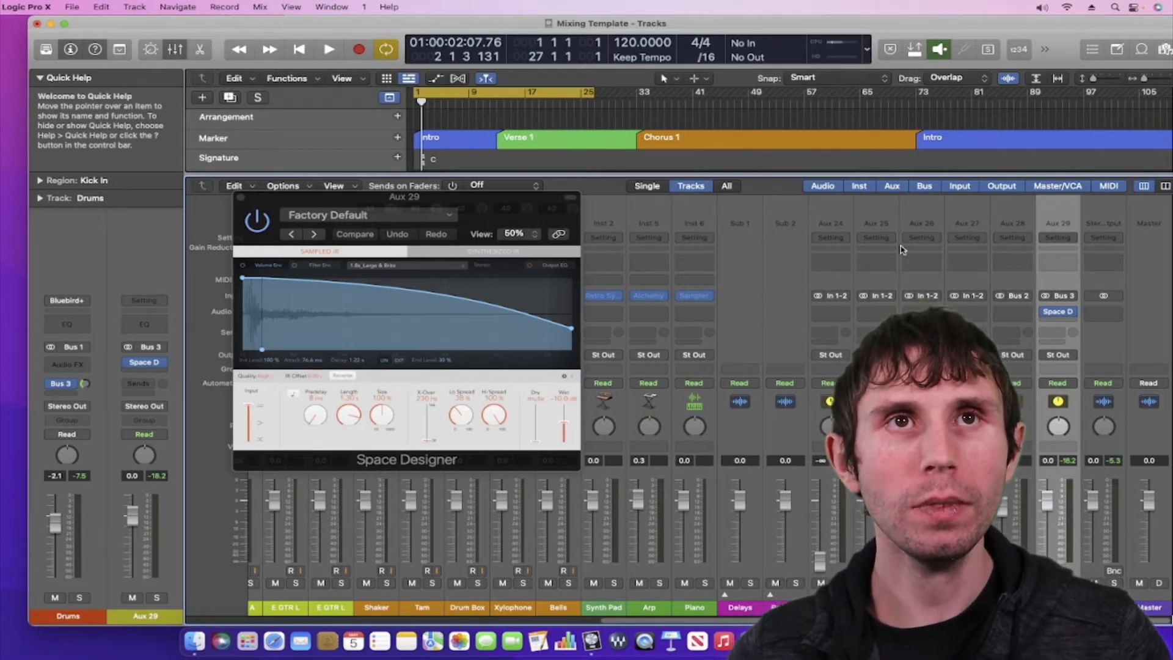
Step: Reposition the Space Designer window and load the 1.0s Bright Chamber preset from the Medium Spaces Rooms category
left_click(391, 219)
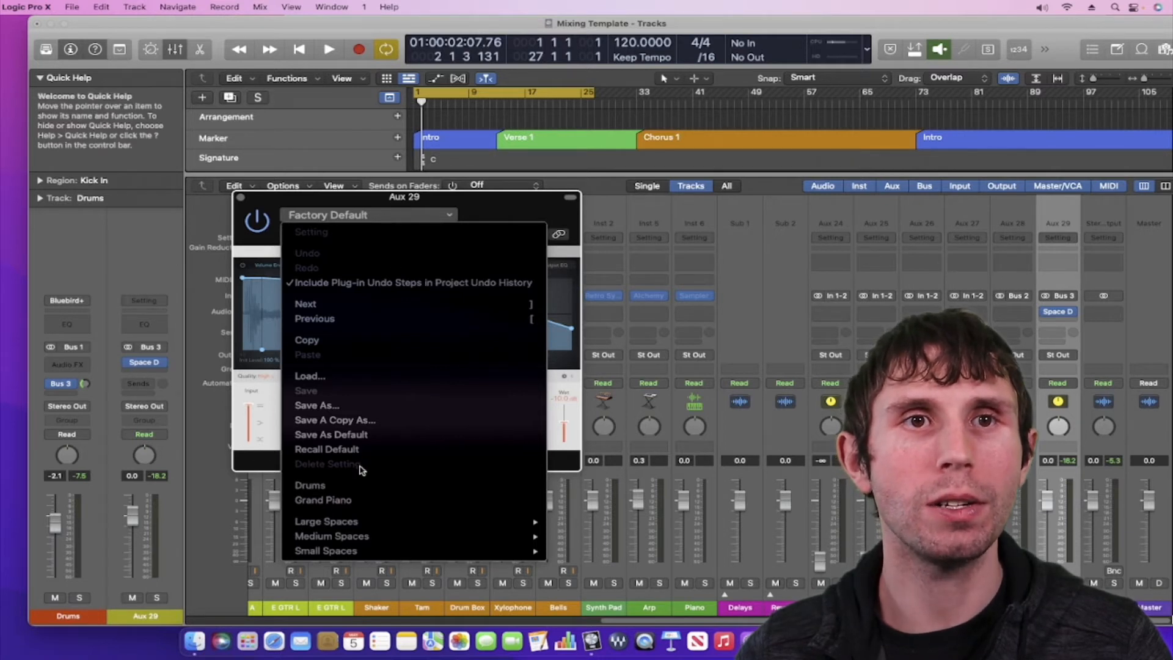
mouse_move(354, 523)
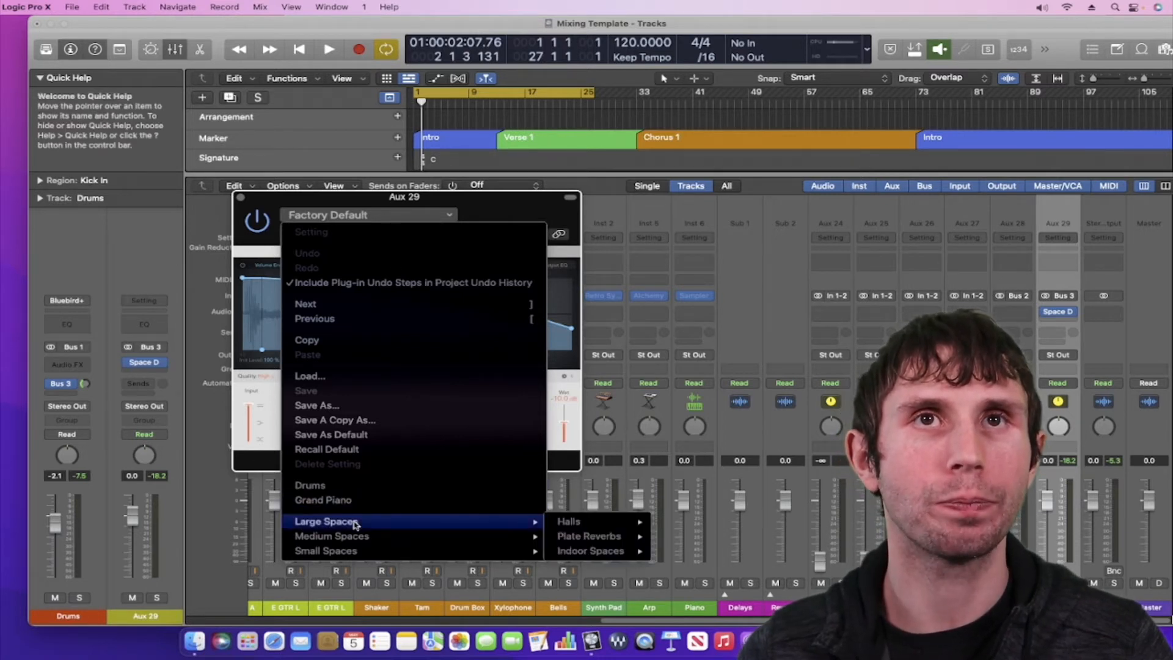
left_click(524, 217)
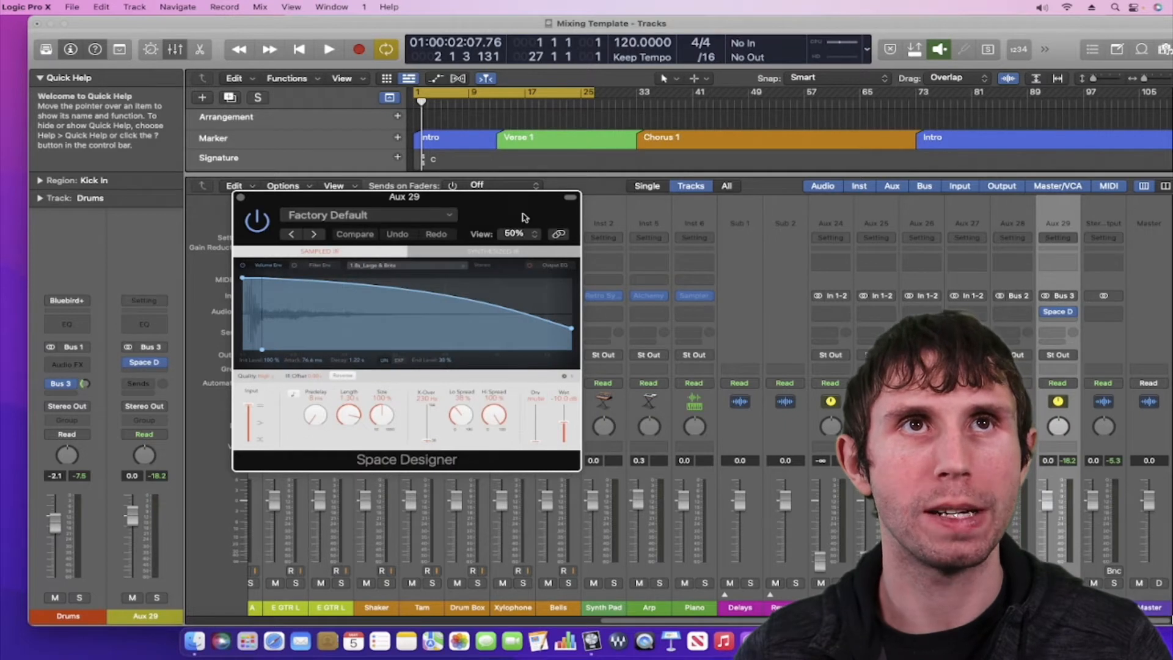
left_click_drag(524, 216, 404, 85)
left_click(283, 85)
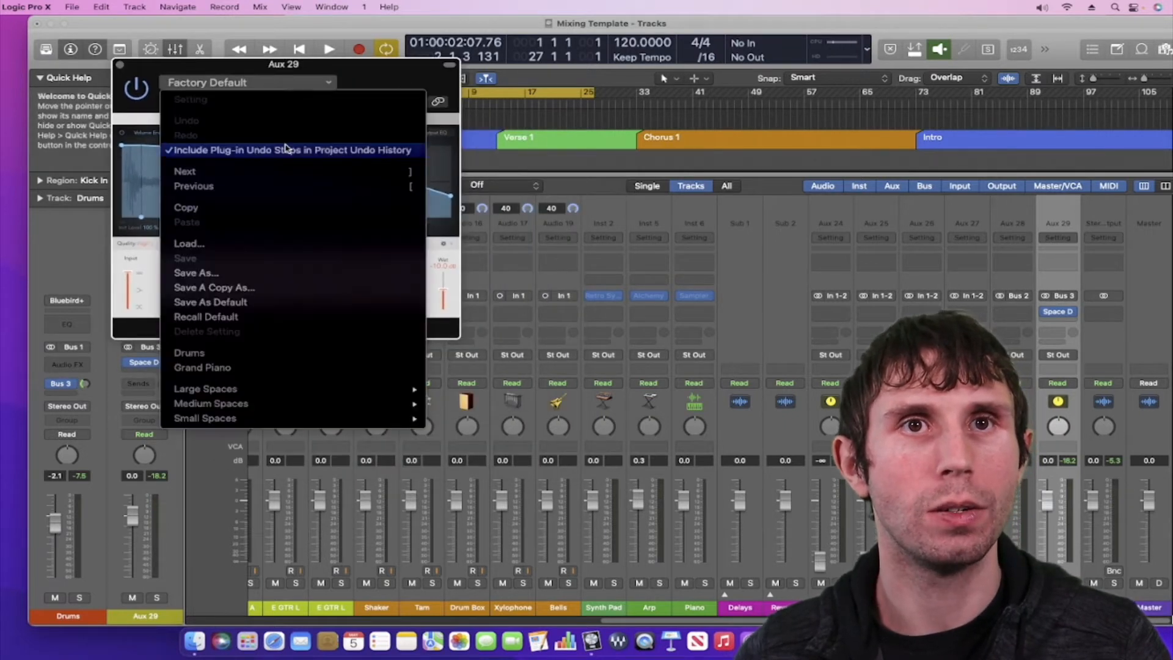
mouse_move(259, 387)
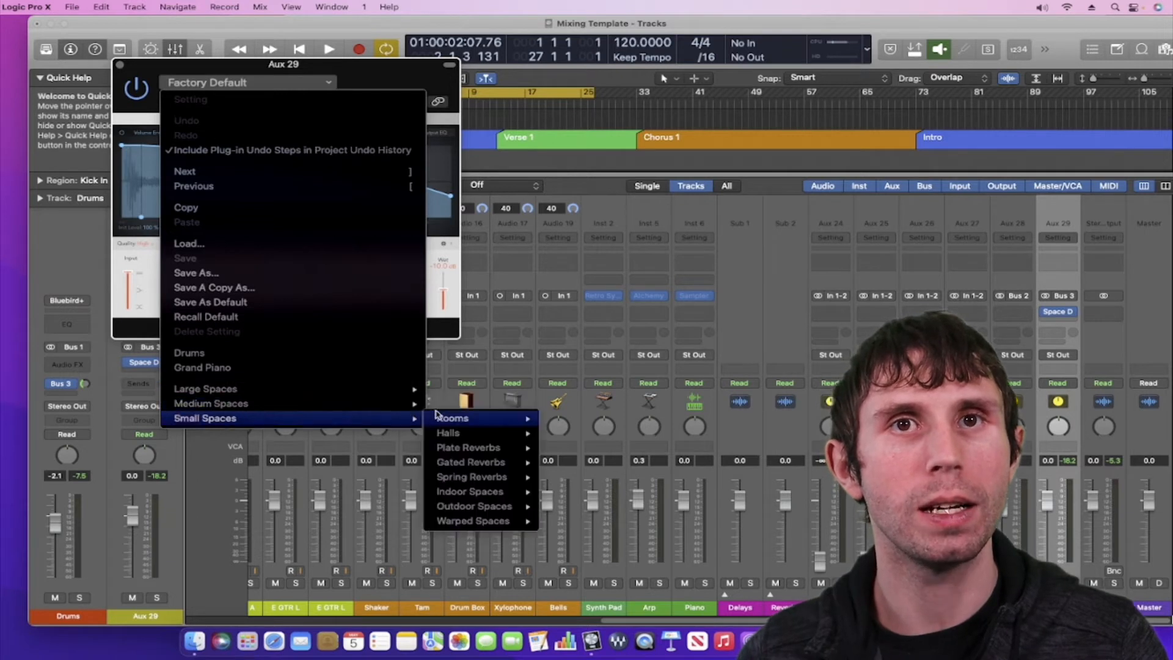
mouse_move(398, 411)
mouse_move(444, 411)
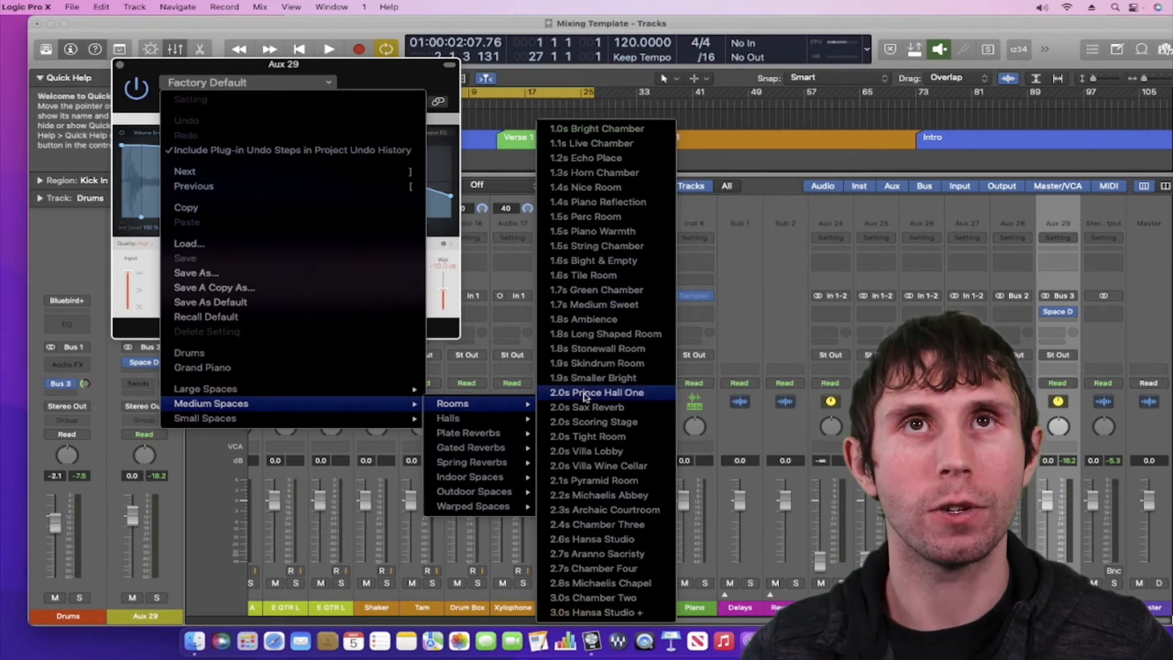
left_click(597, 128)
Step: Raise Space Designer's wet level slightly while playing back the drums with the Bright Chamber reverb
key("space")
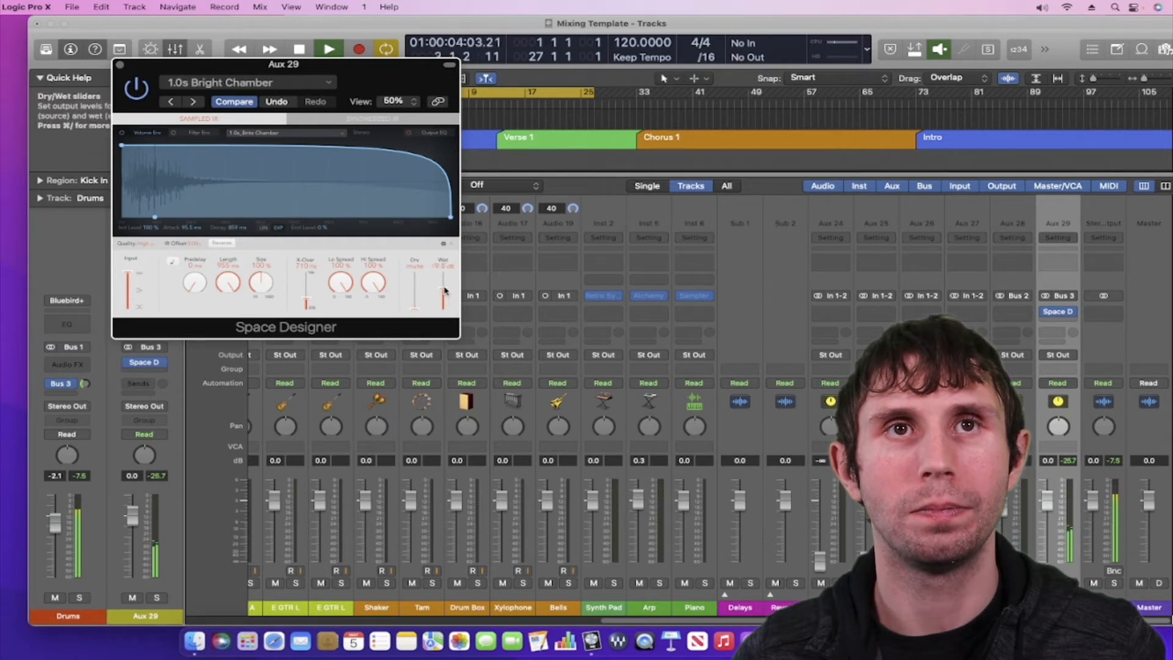
left_click_drag(445, 292, 445, 290)
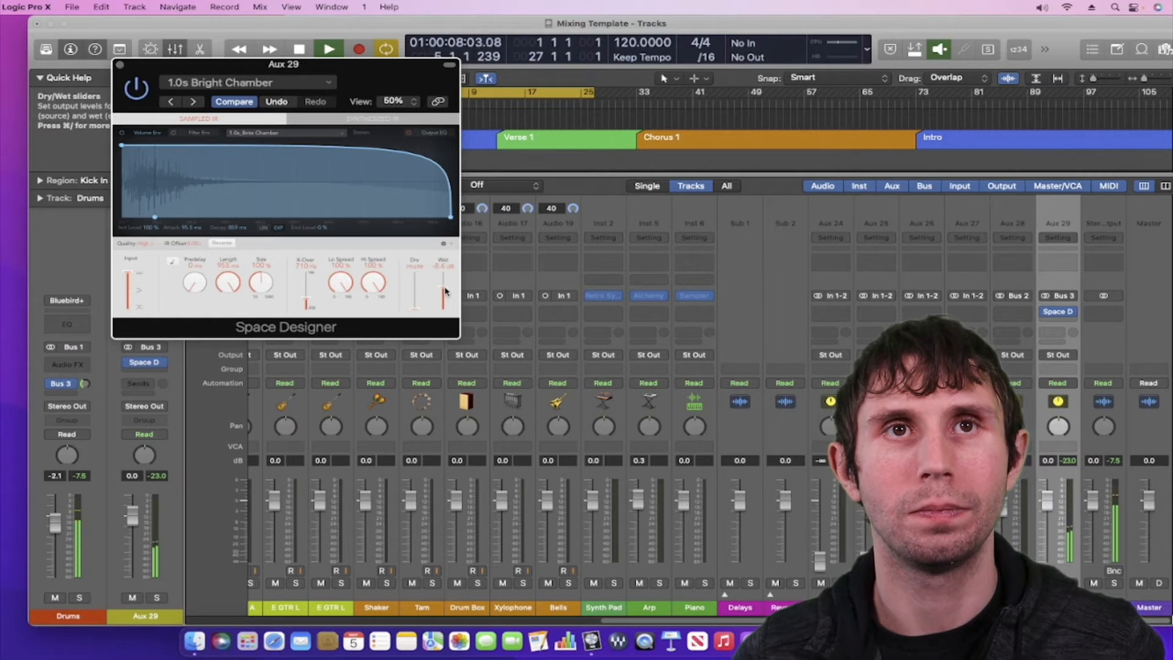
key("space")
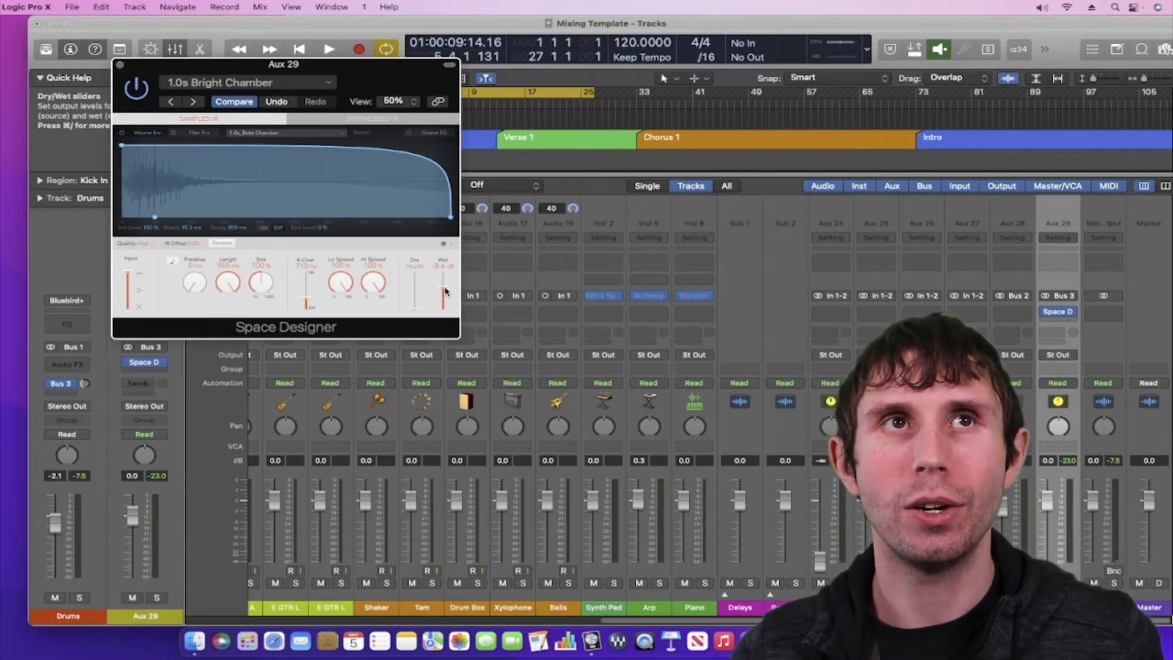
Step: Switch Space Designer to the 1.1s Live Chamber preset from Medium Spaces Rooms and audition it on the drums
left_click(276, 83)
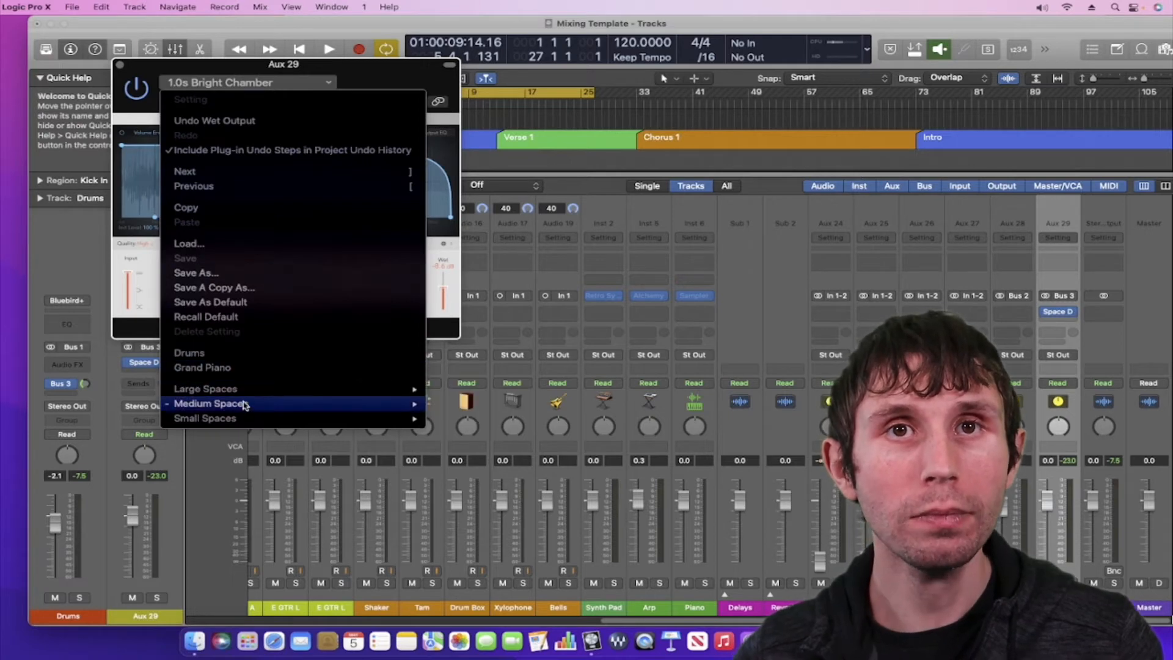
mouse_move(501, 405)
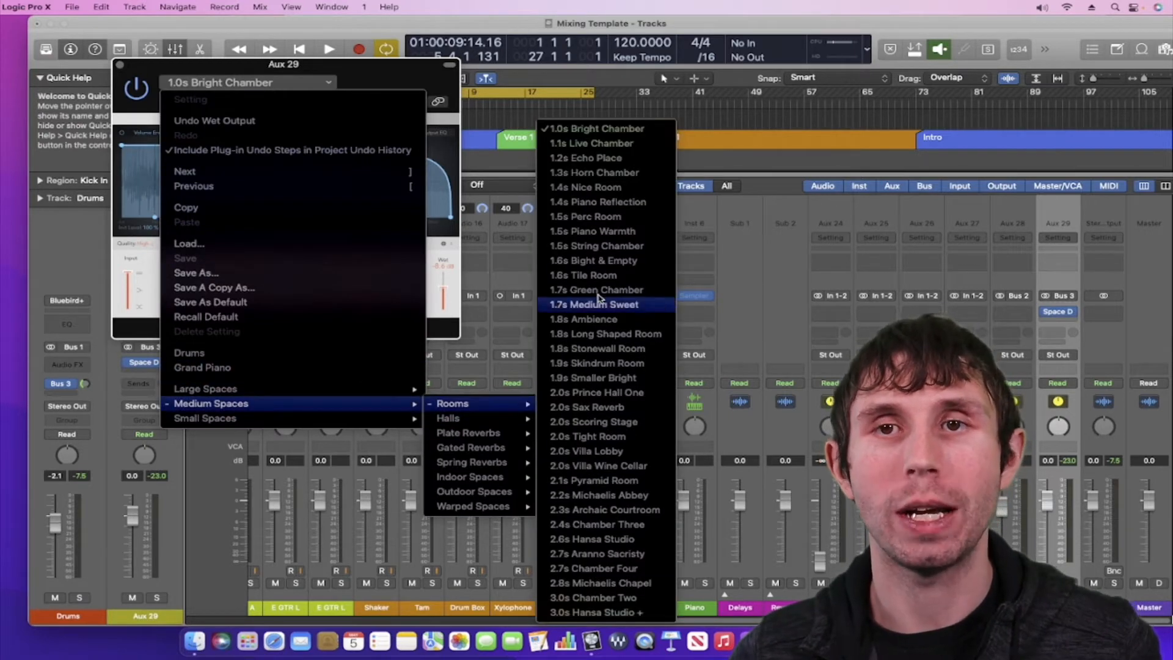
left_click(591, 143)
key("space")
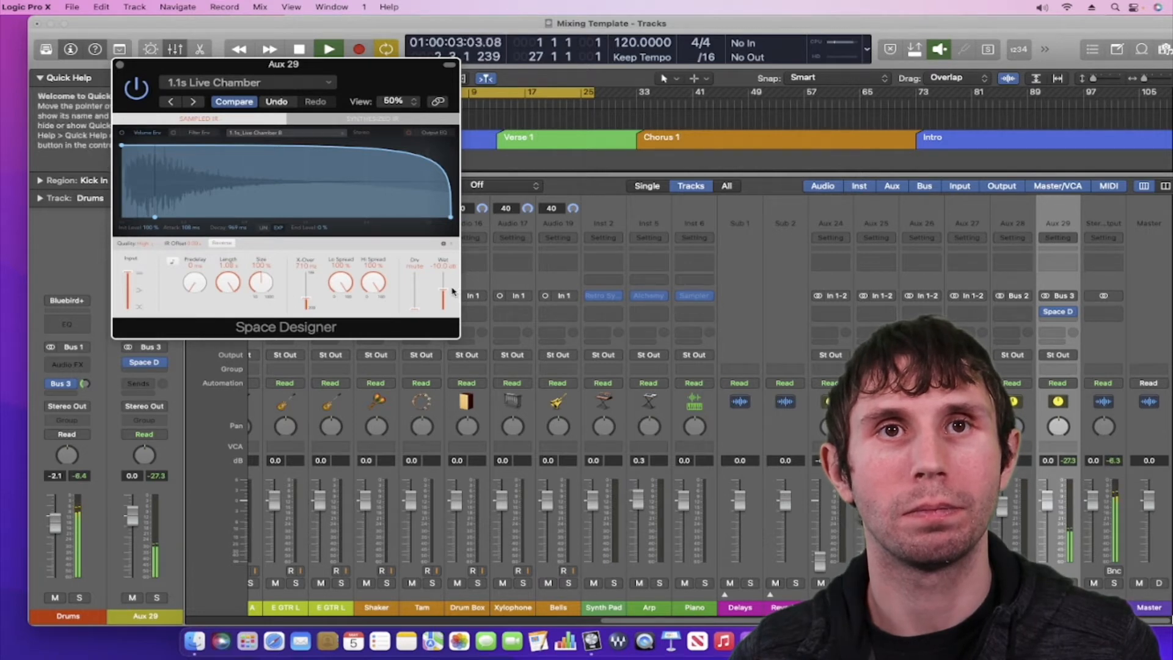
key("space")
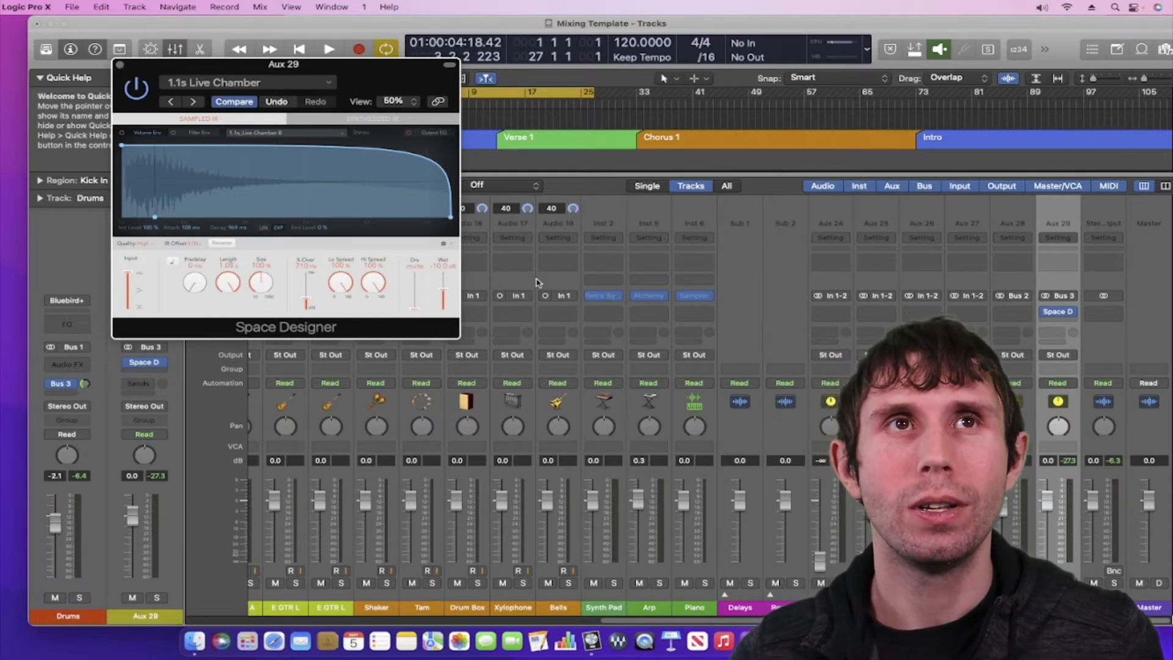
Step: Switch Space Designer to the 1.2s Echo Place preset from Medium Spaces Rooms and audition it on the drums
left_click(266, 85)
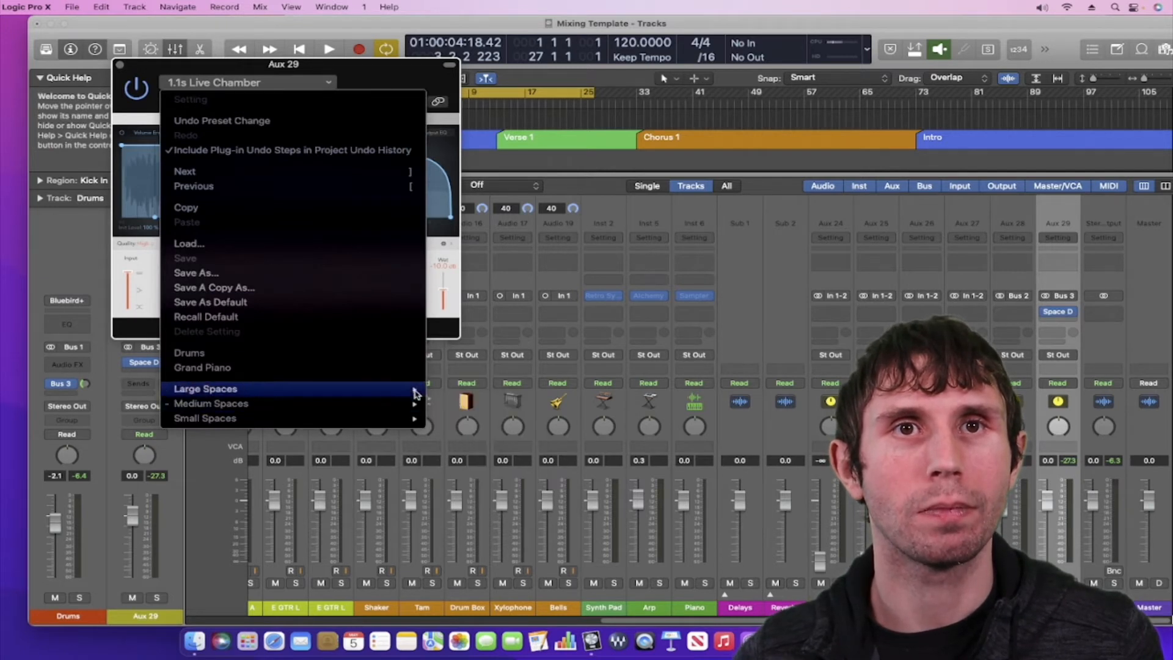
mouse_move(419, 411)
mouse_move(475, 406)
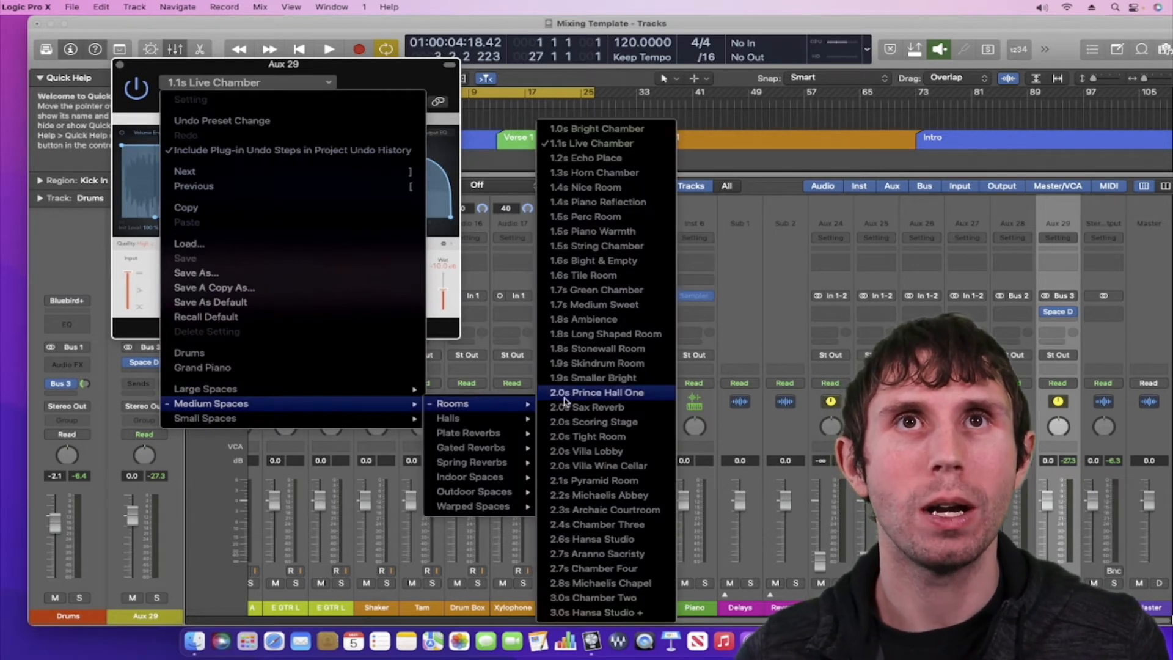
left_click(594, 159)
key("space")
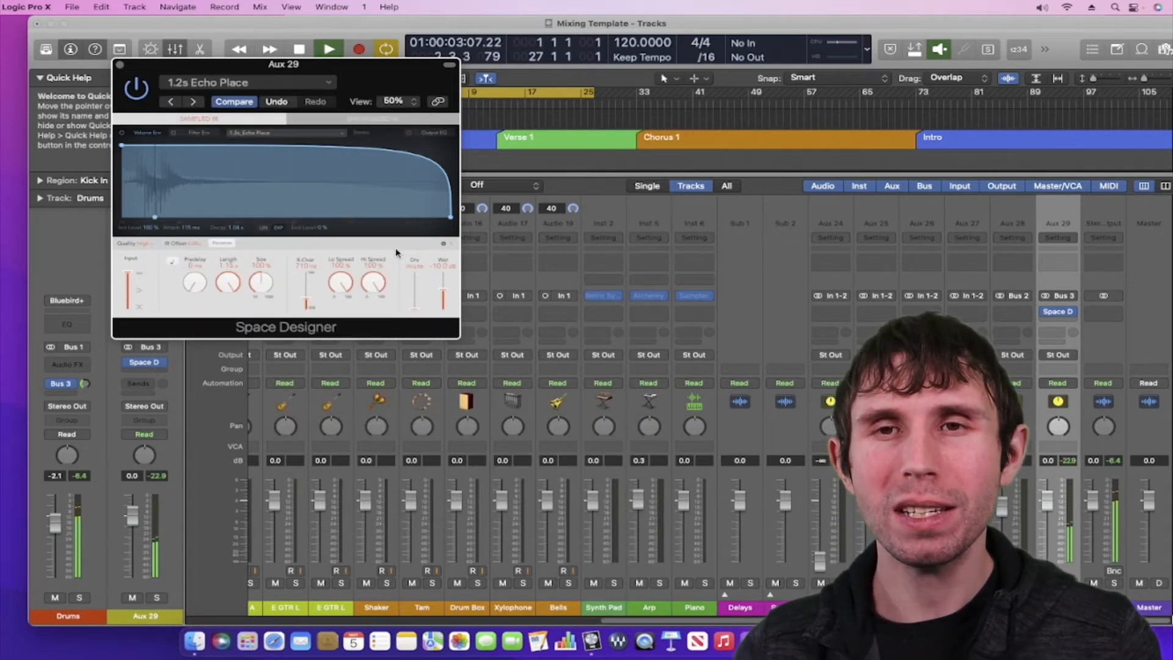
key("space")
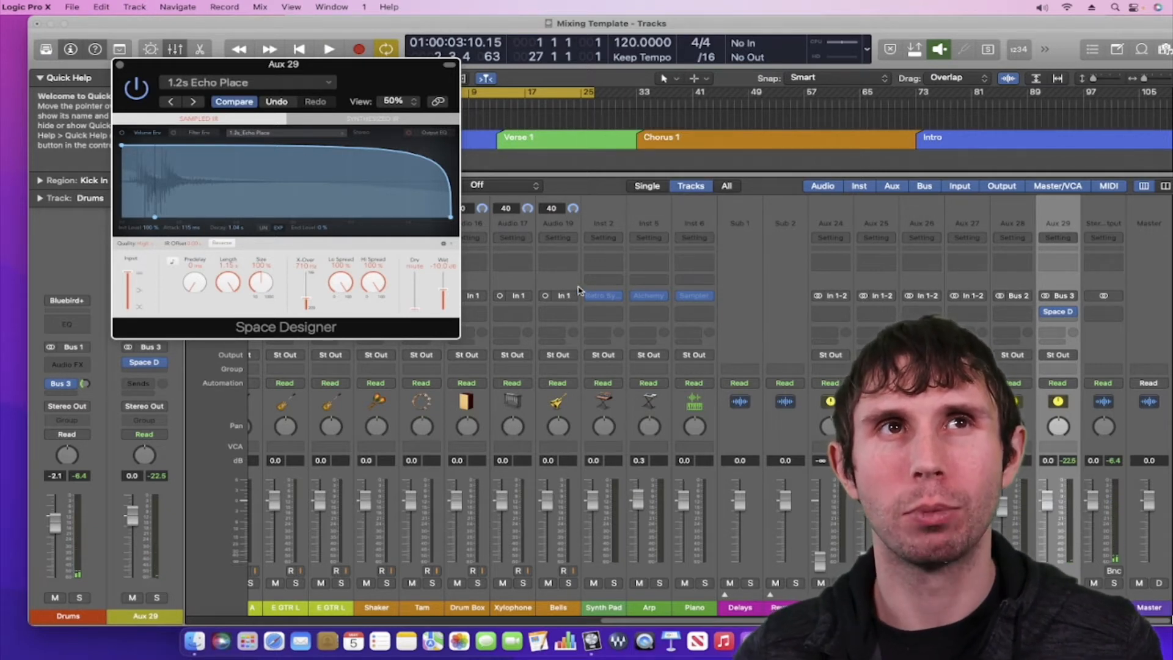
Step: Switch Space Designer back to the 1.0s Bright Chamber preset from Medium Spaces Rooms and audition it on the drums
left_click(254, 82)
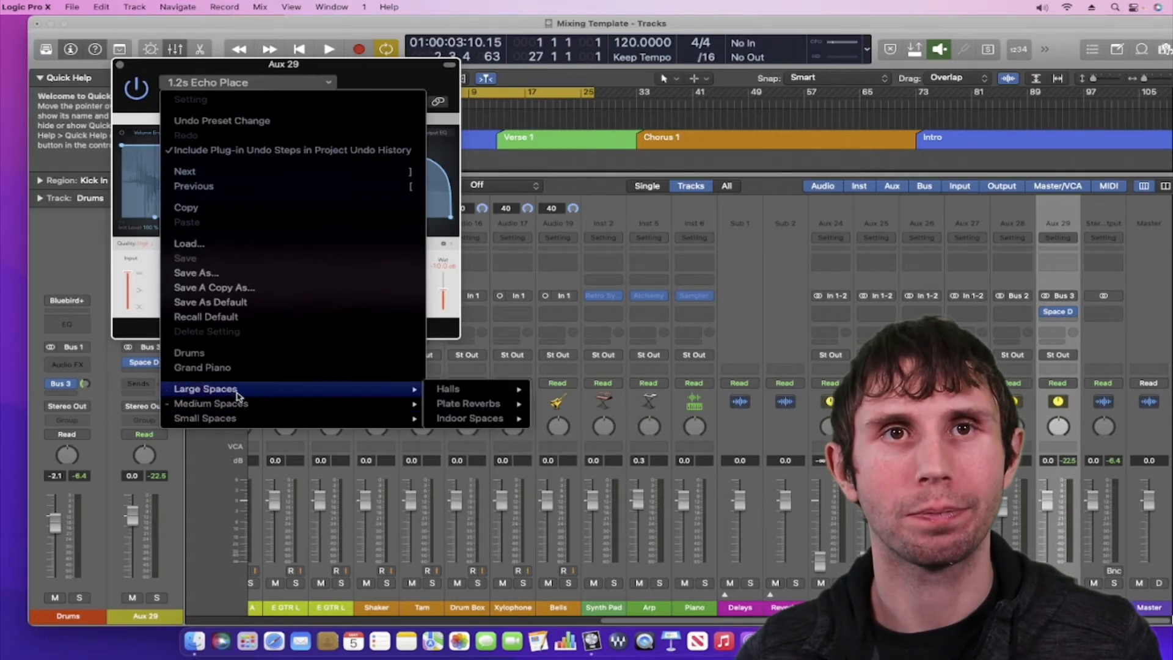
mouse_move(277, 404)
mouse_move(477, 404)
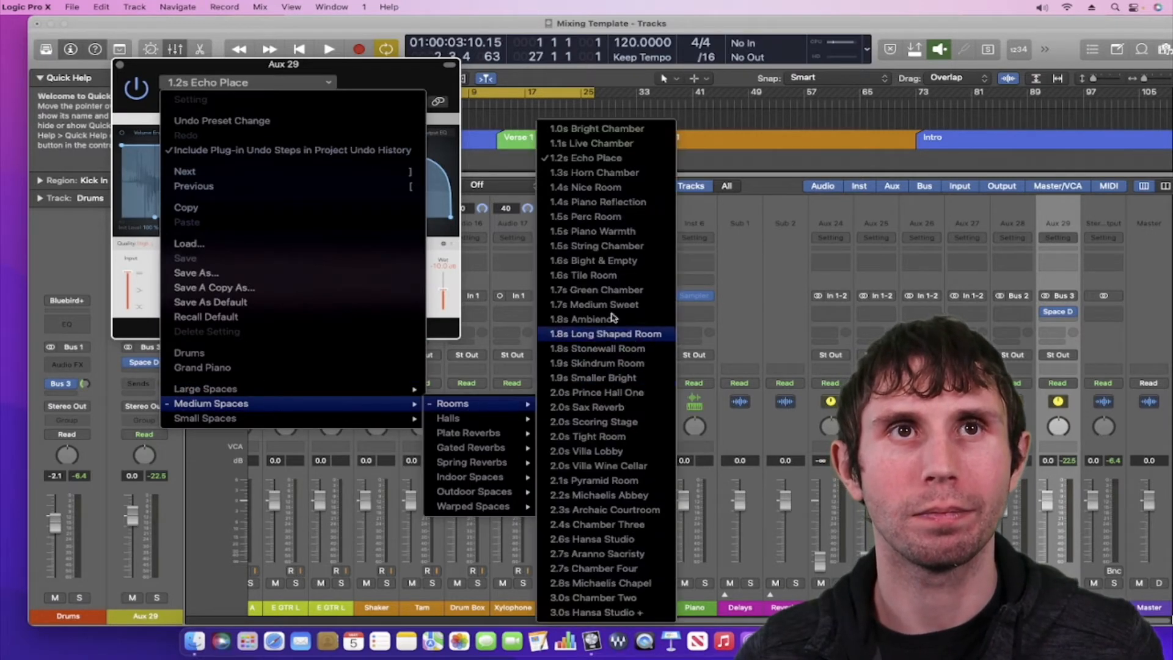
left_click(596, 129)
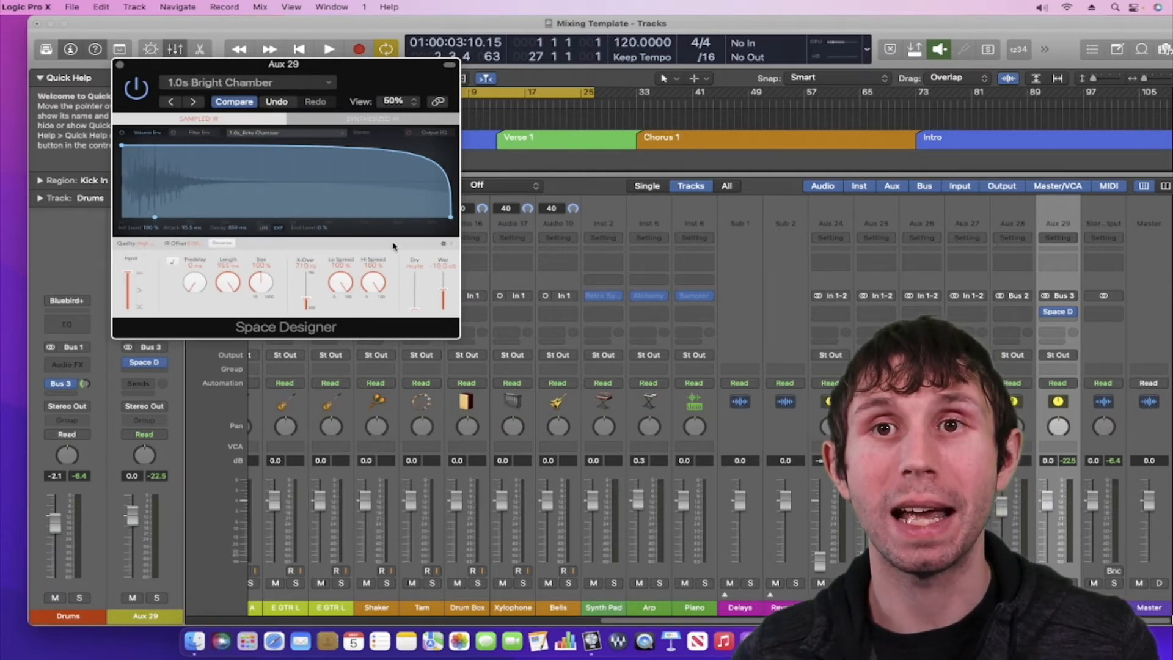
key("space")
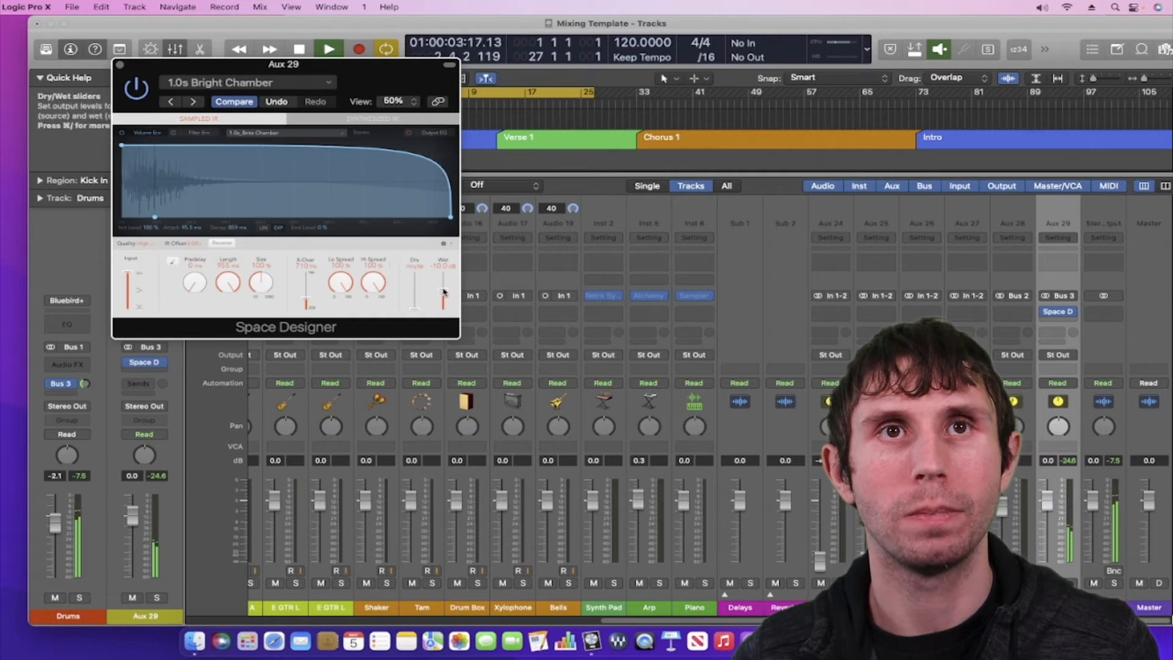
key("space")
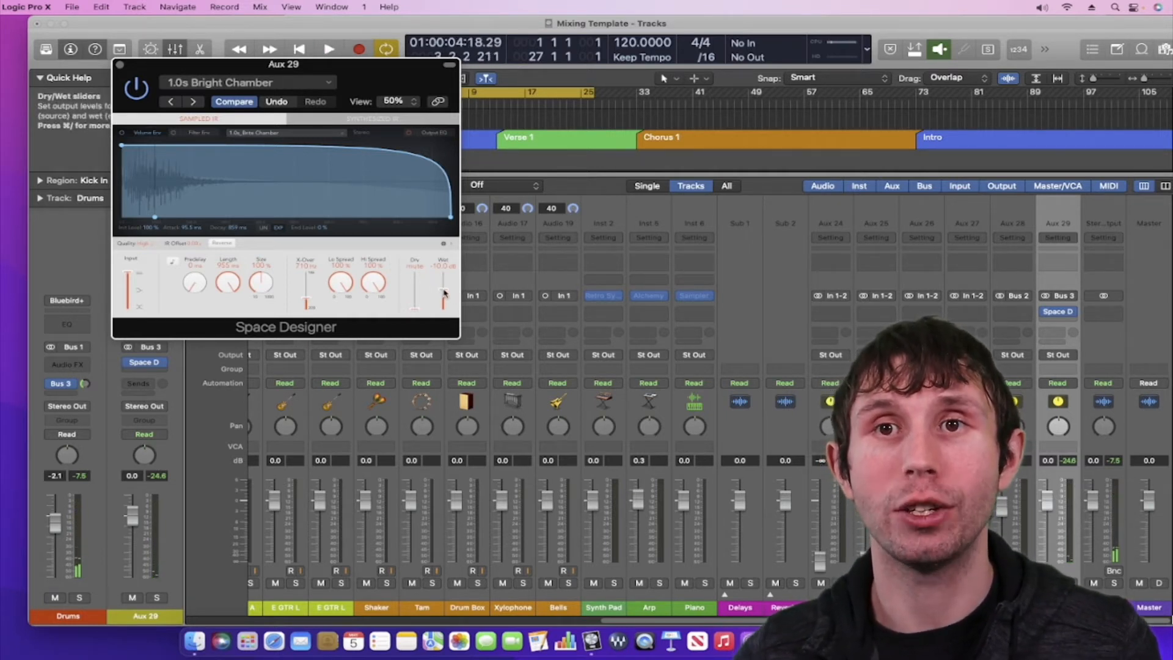
Step: Raise Space Designer's wet level to about -8.6 dB during drum playback and close the plug-in window
key("space")
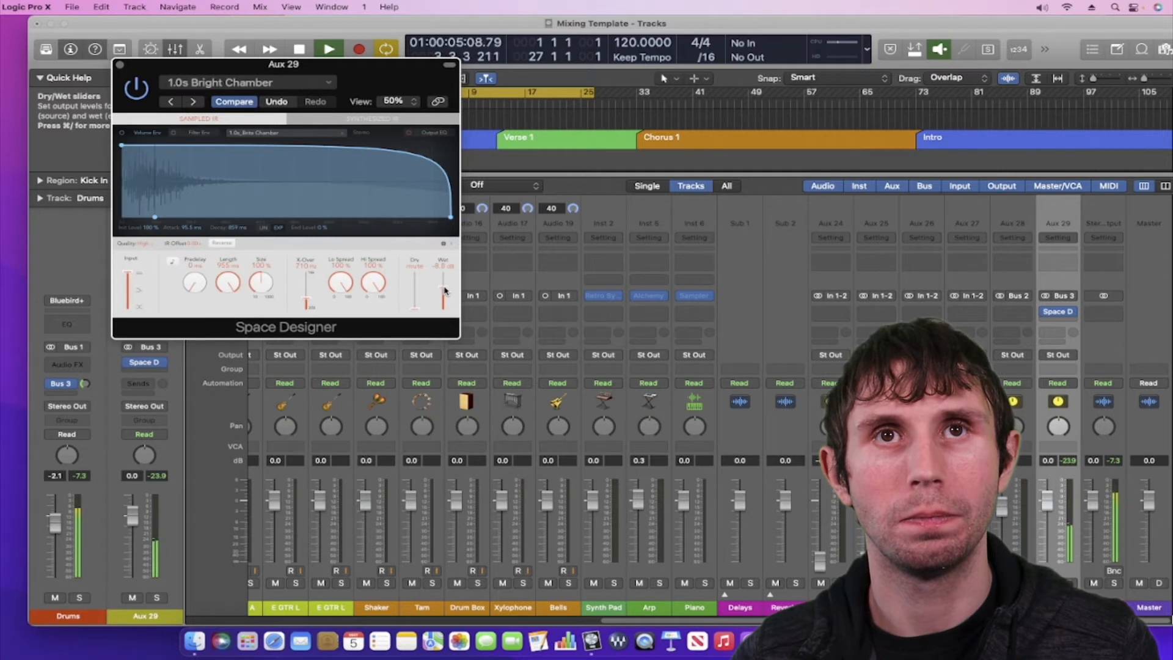
key("space")
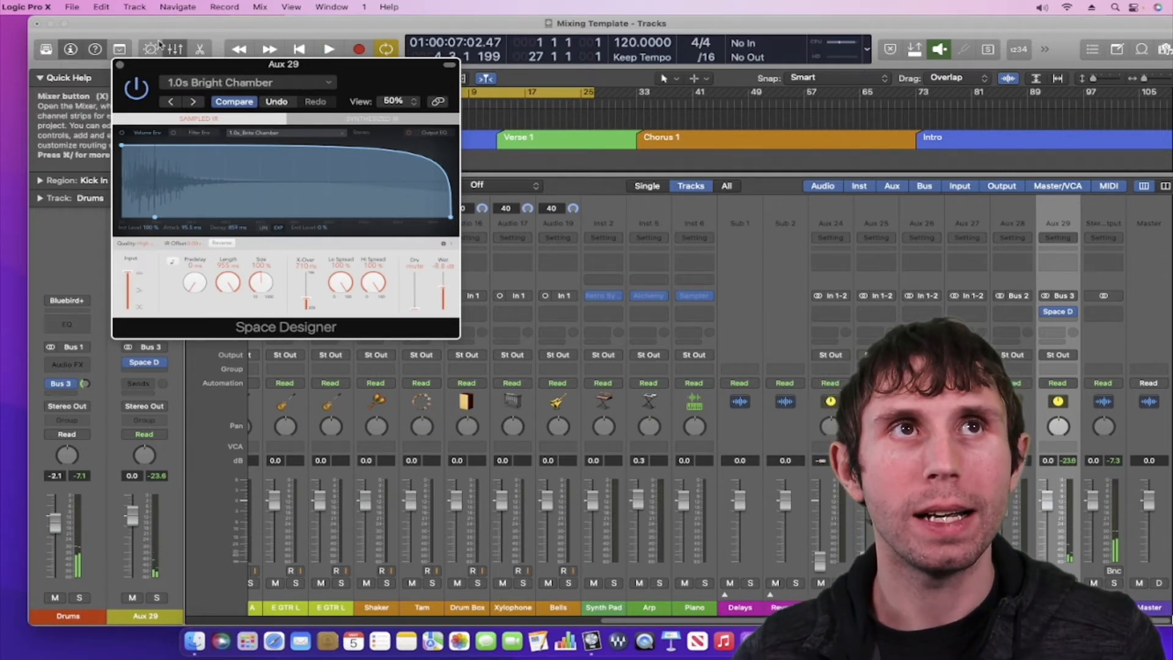
left_click(120, 64)
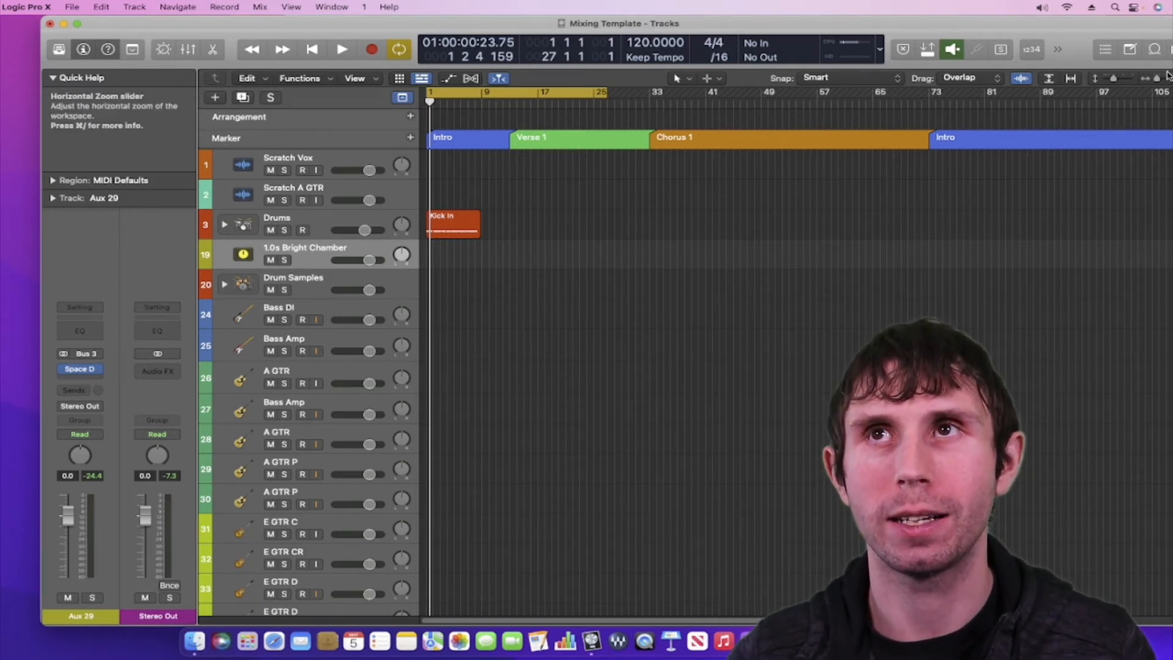
Step: Return the playhead to the project start and enlarge the height of the Drums track
left_click_drag(1156, 83, 1166, 82)
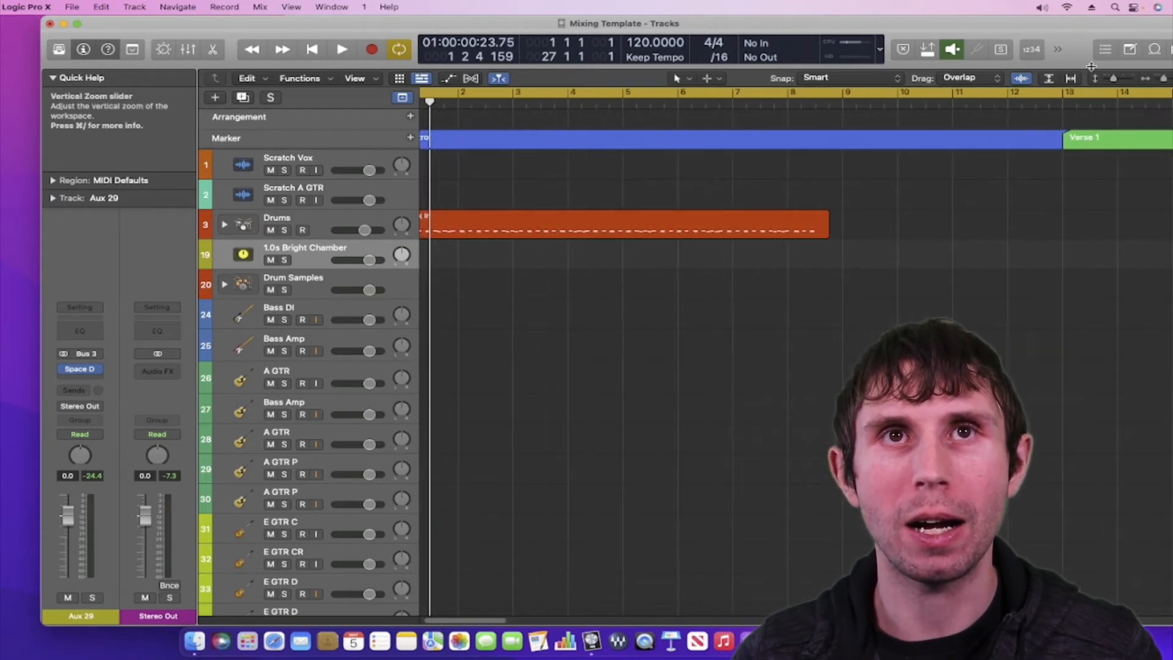
left_click(312, 50)
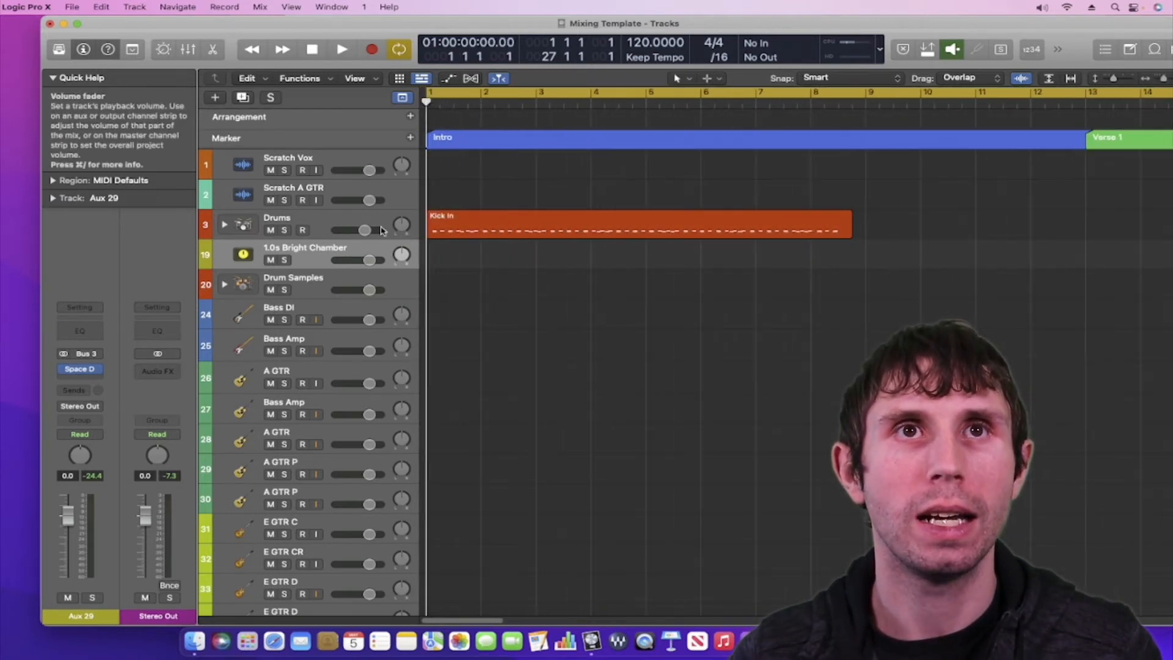
left_click(380, 227)
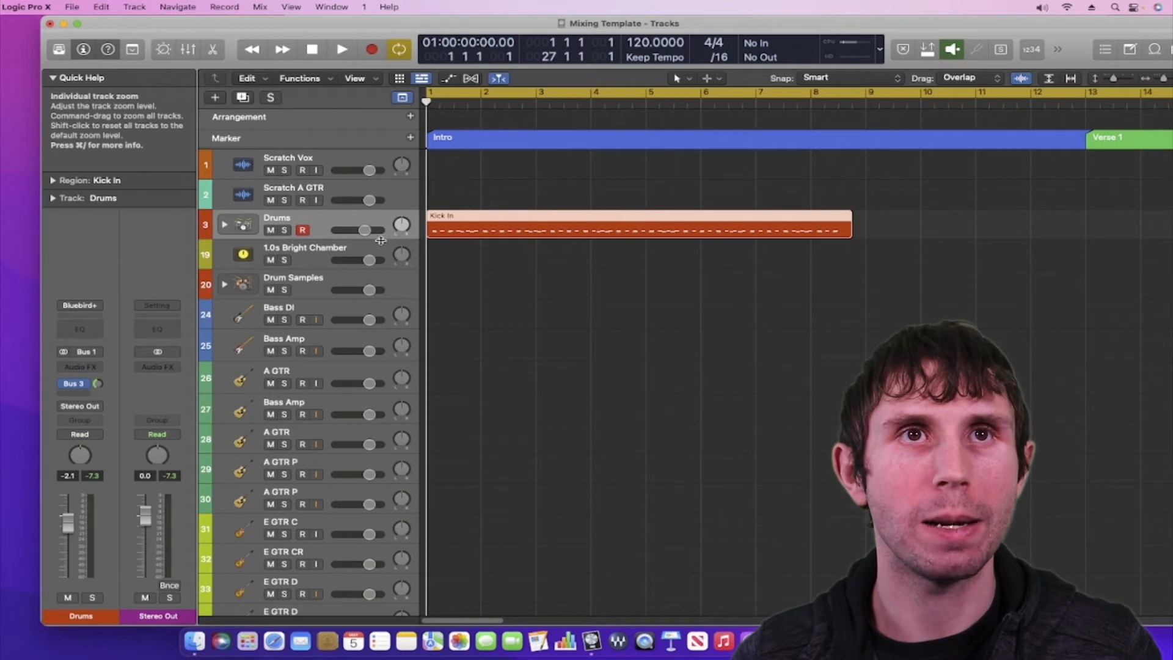
left_click_drag(381, 241, 380, 308)
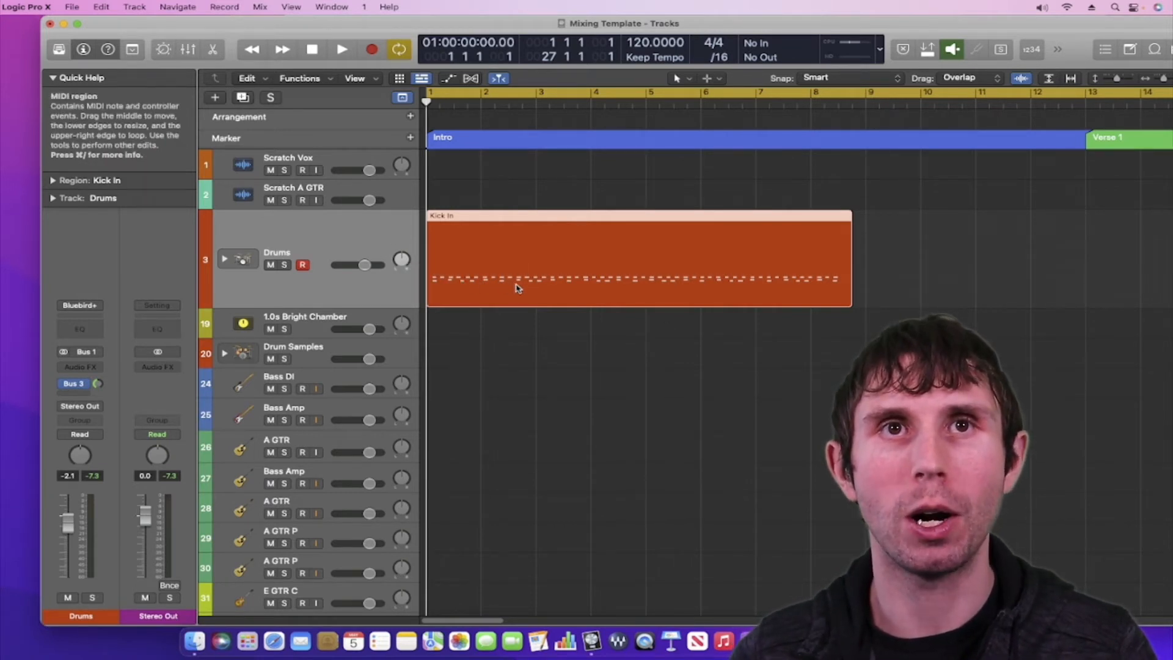
Step: Split the Kick In region on the Drums track at bar 4 with the Scissors tool, and return to the Pointer tool
left_click(686, 82)
left_click(727, 158)
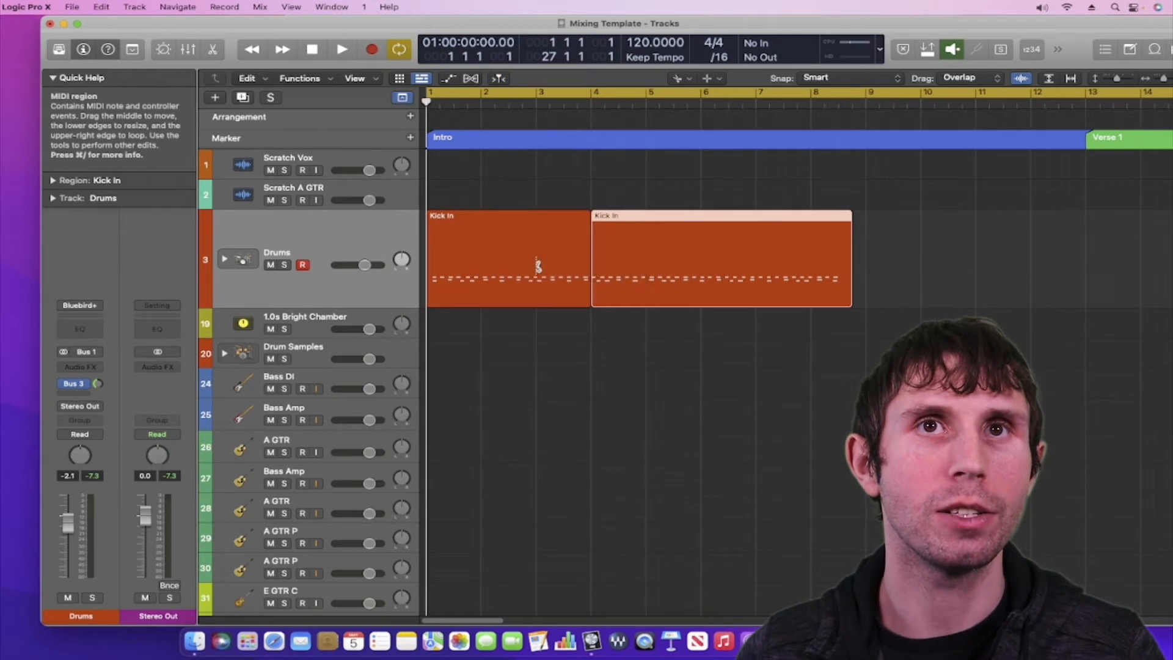
left_click(678, 79)
left_click(694, 96)
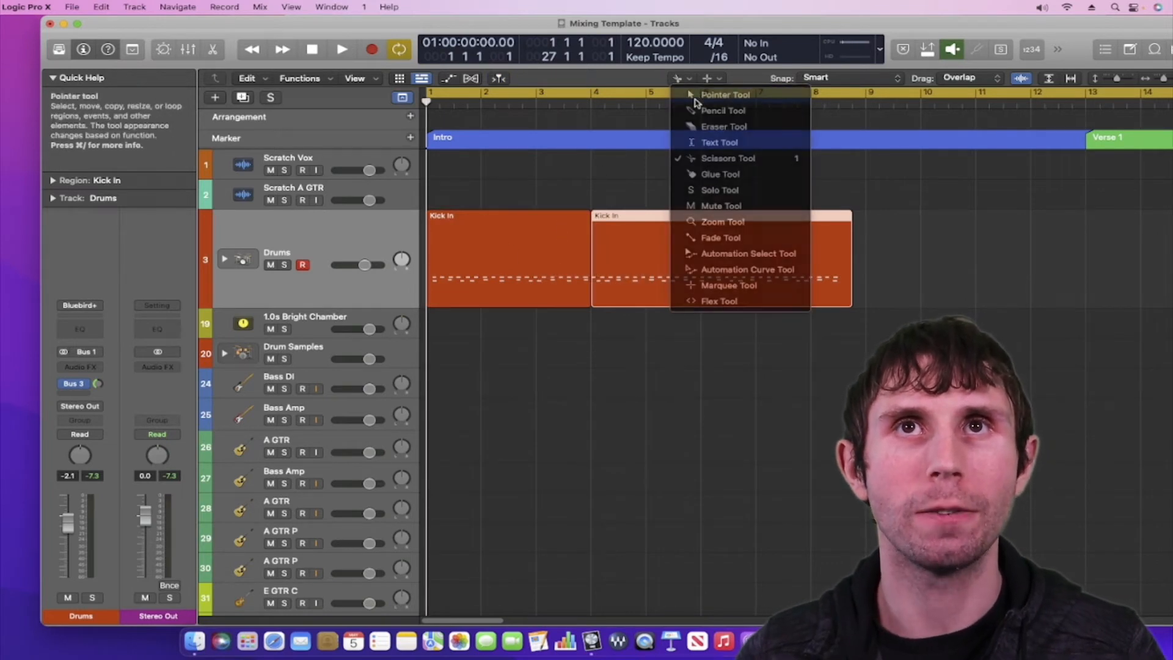
left_click(542, 343)
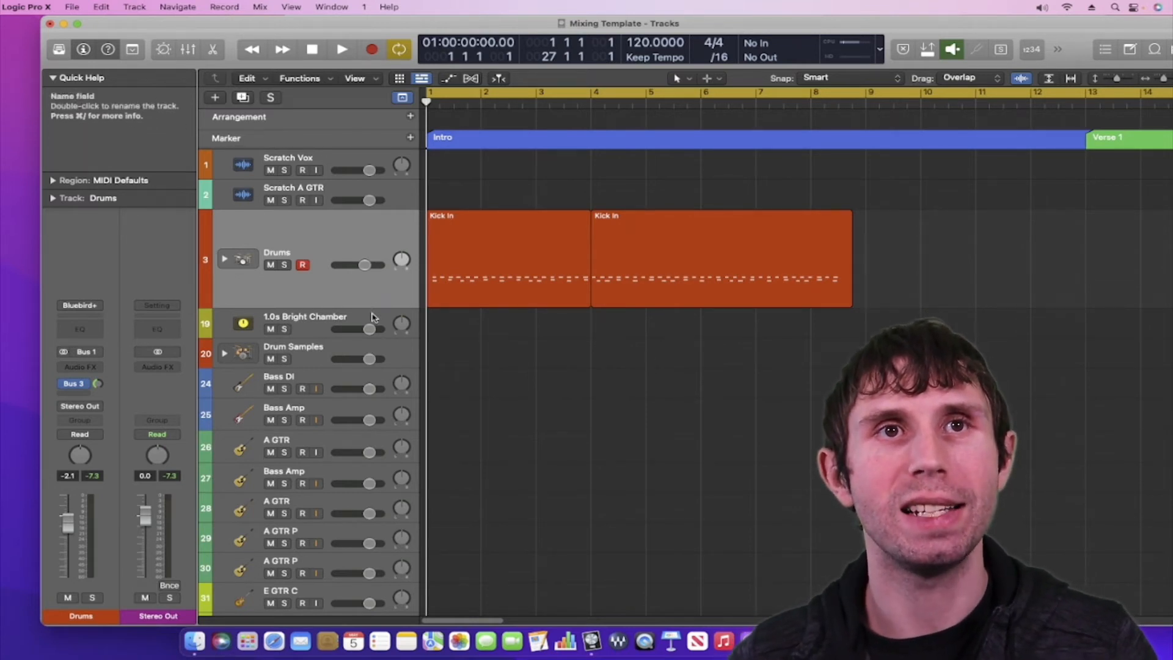
Step: Enlarge the 1.0s Bright Chamber track's height and show track automation
left_click(351, 319)
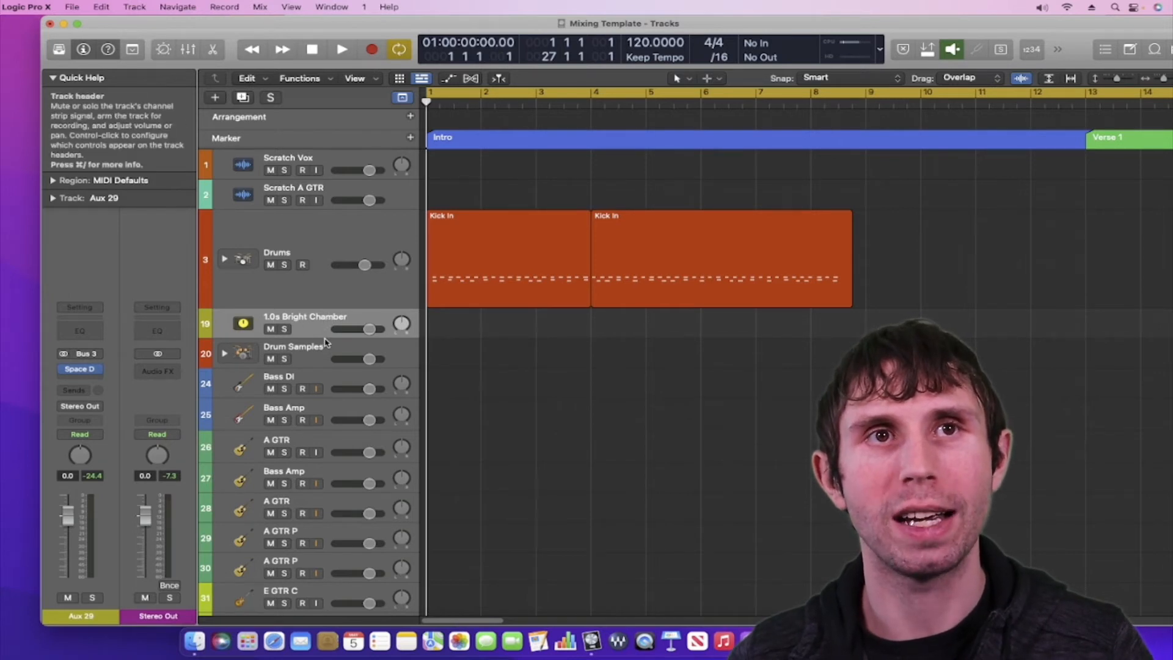
left_click_drag(324, 338, 330, 394)
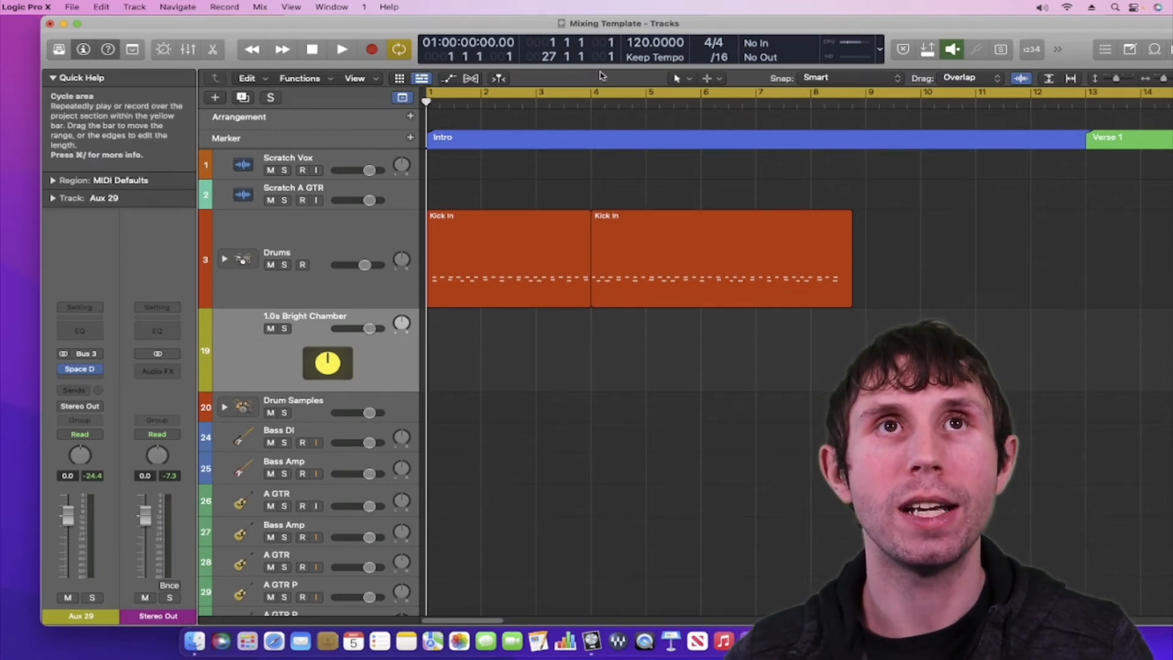
left_click(453, 79)
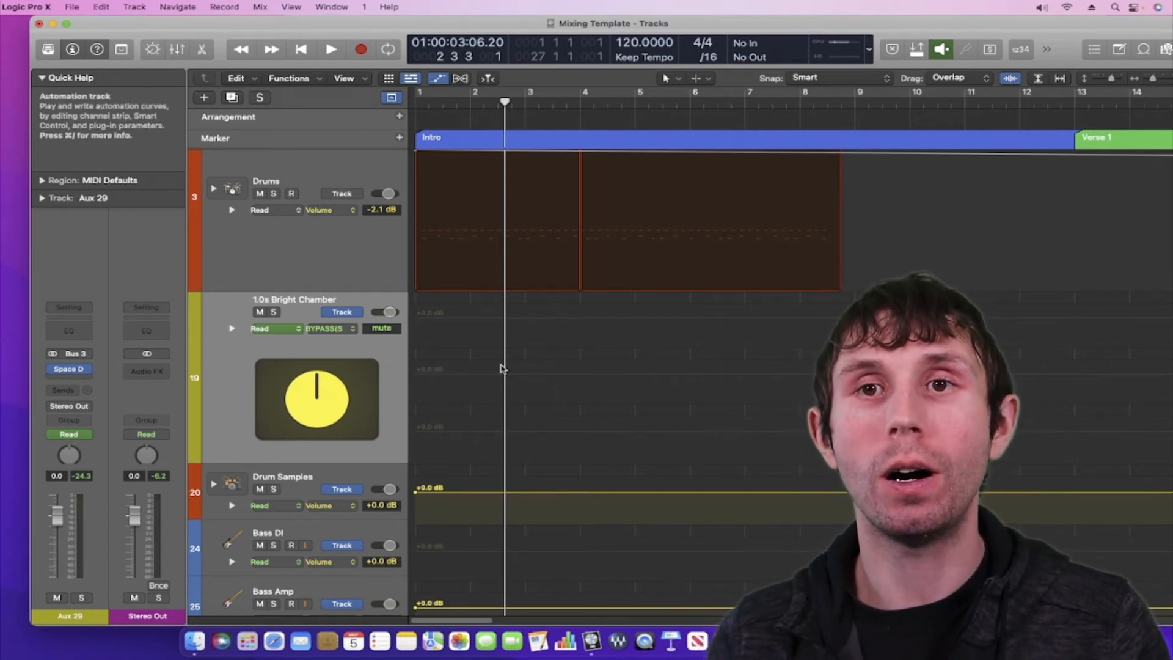
Step: Set the 1.0s Bright Chamber track's automation parameter to the Smart Controls option BYPASS (Space Designer: )
left_click(352, 331)
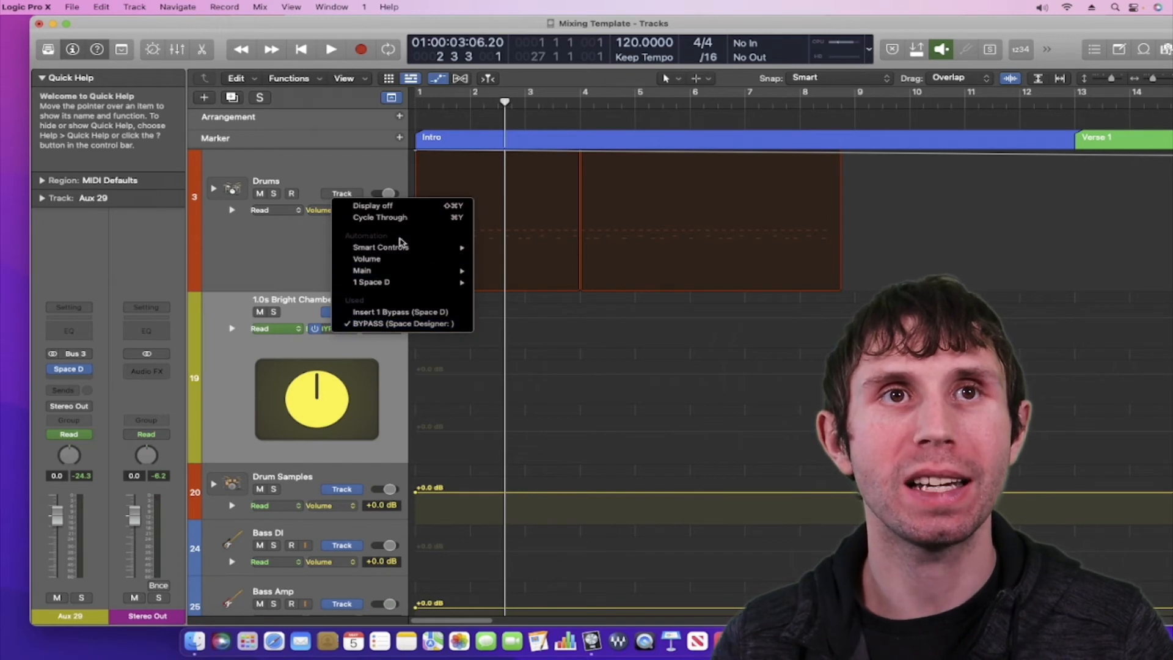
mouse_move(402, 247)
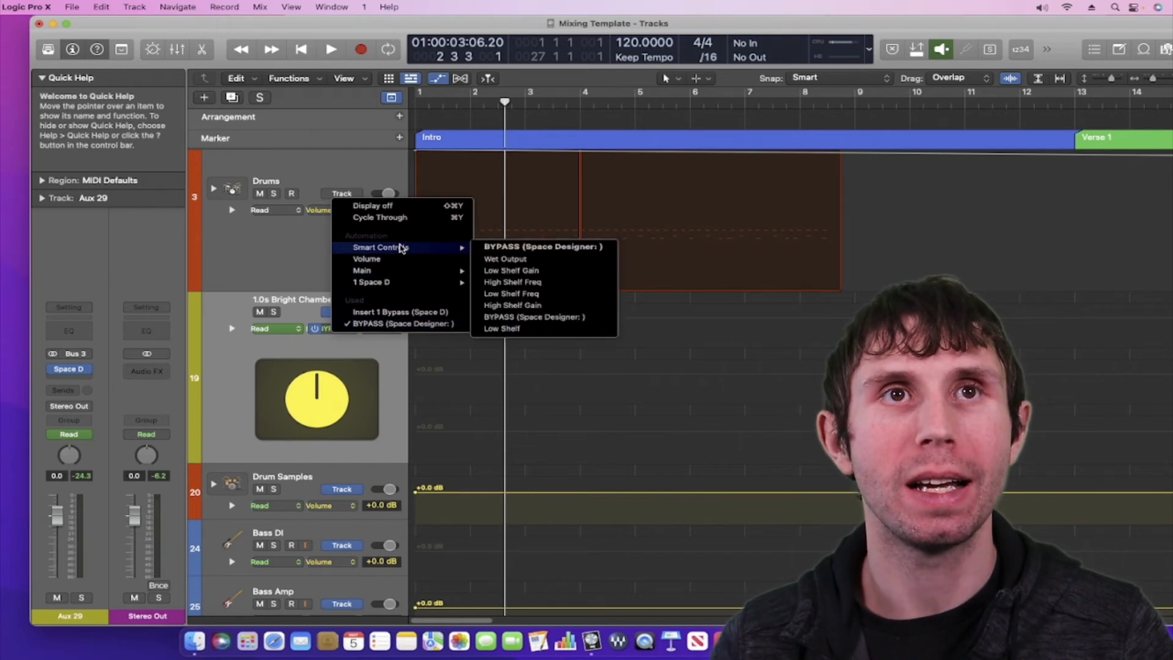
left_click(498, 247)
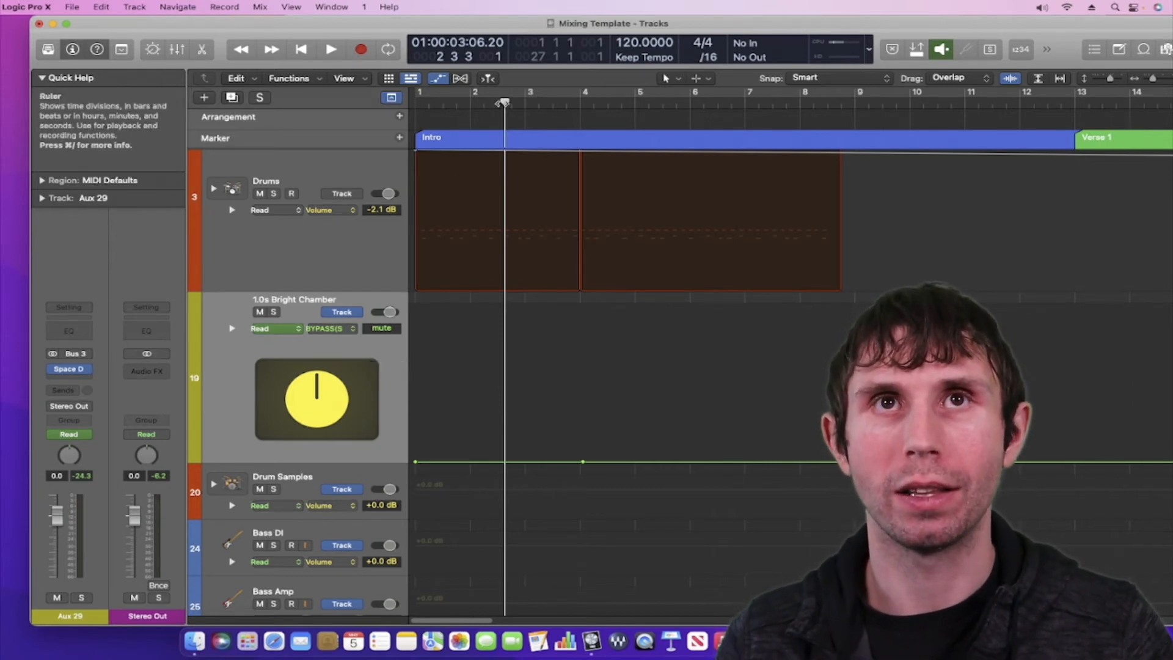
Step: Move the playhead to bar 4 and raise the reverb track's automation from there to -7.2 dB
left_click_drag(505, 104, 579, 103)
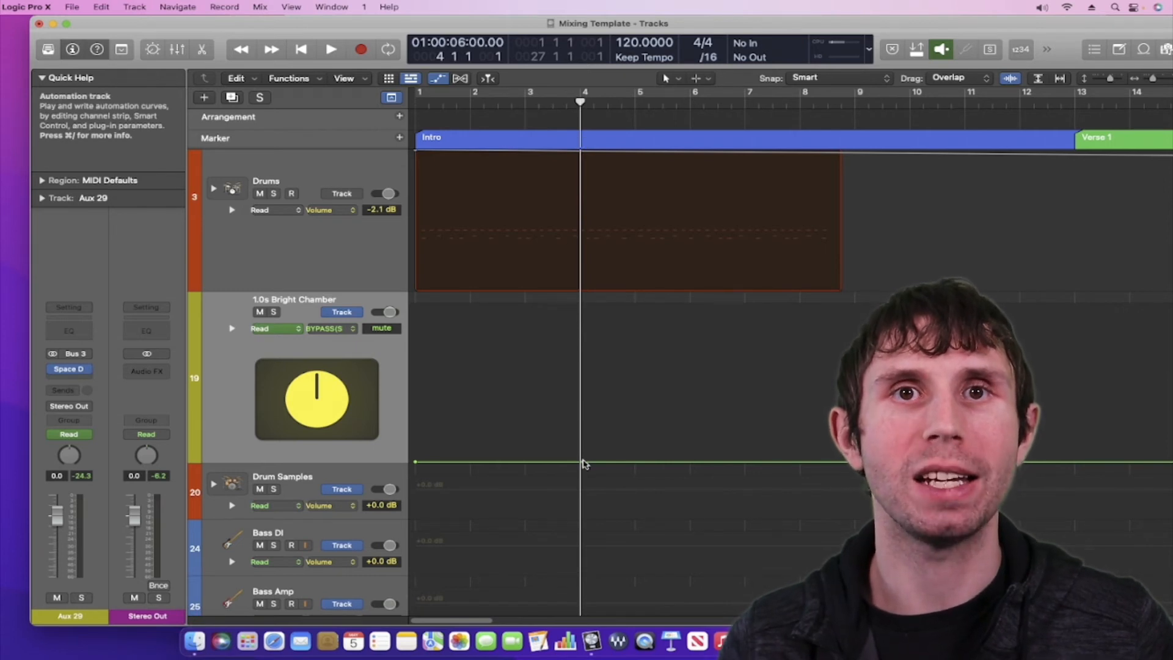
mouse_move(583, 463)
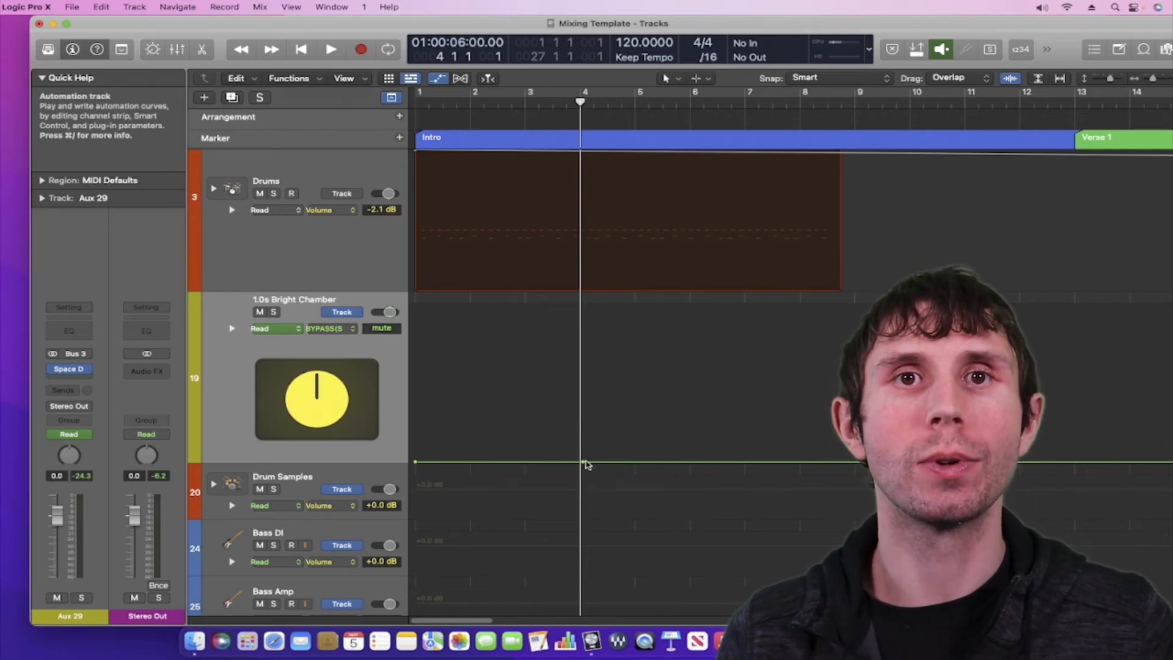
left_click_drag(583, 464, 584, 361)
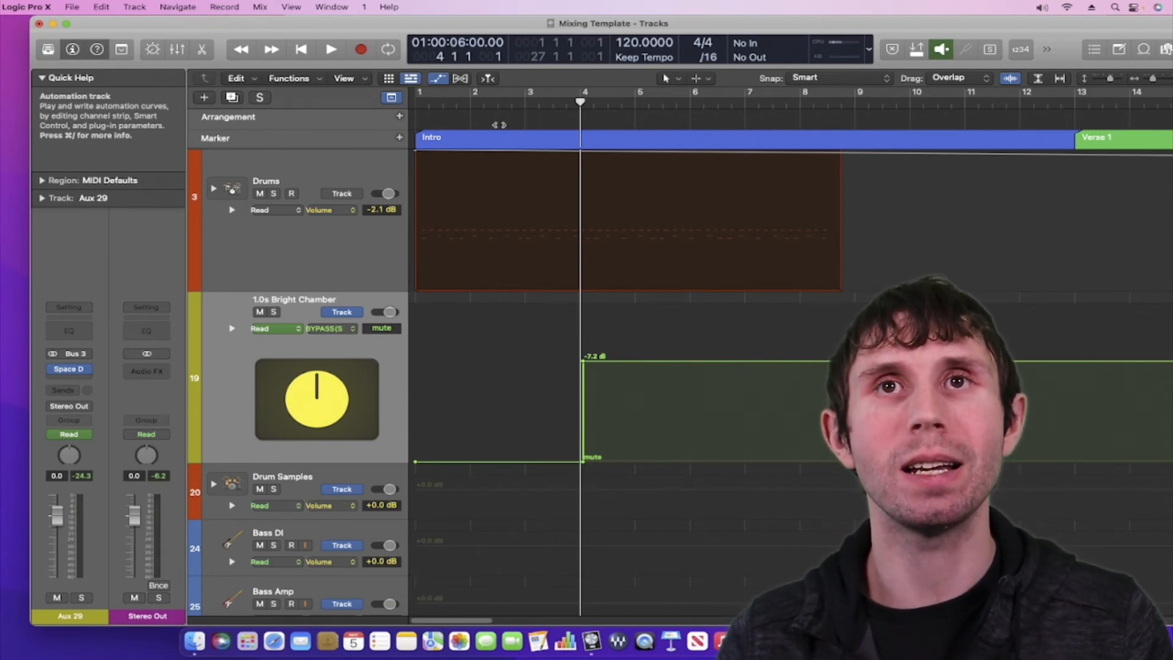
Step: Play the project from the start past bar 4 to audition the automated reverb on the drums
left_click(311, 55)
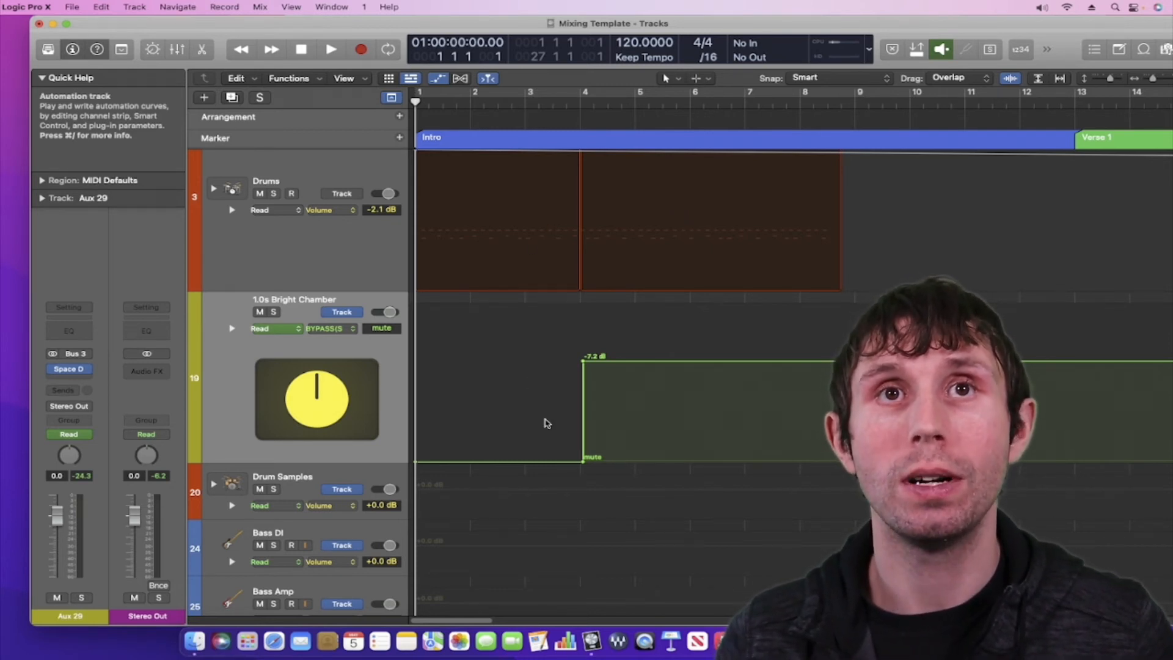
key("space")
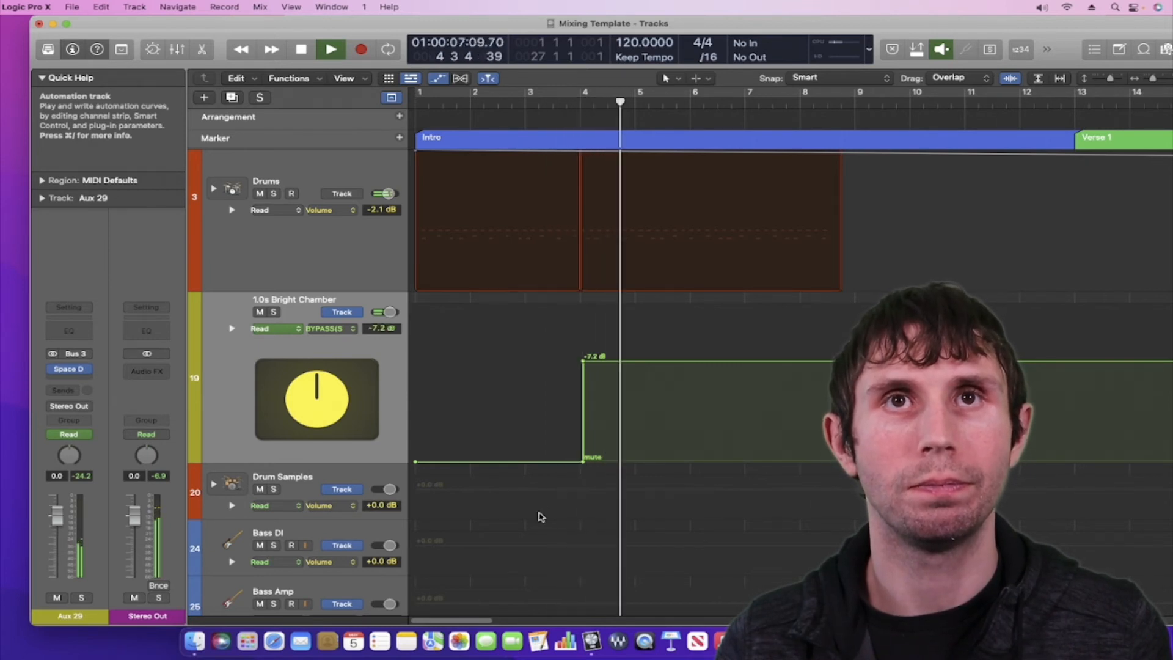
key("space")
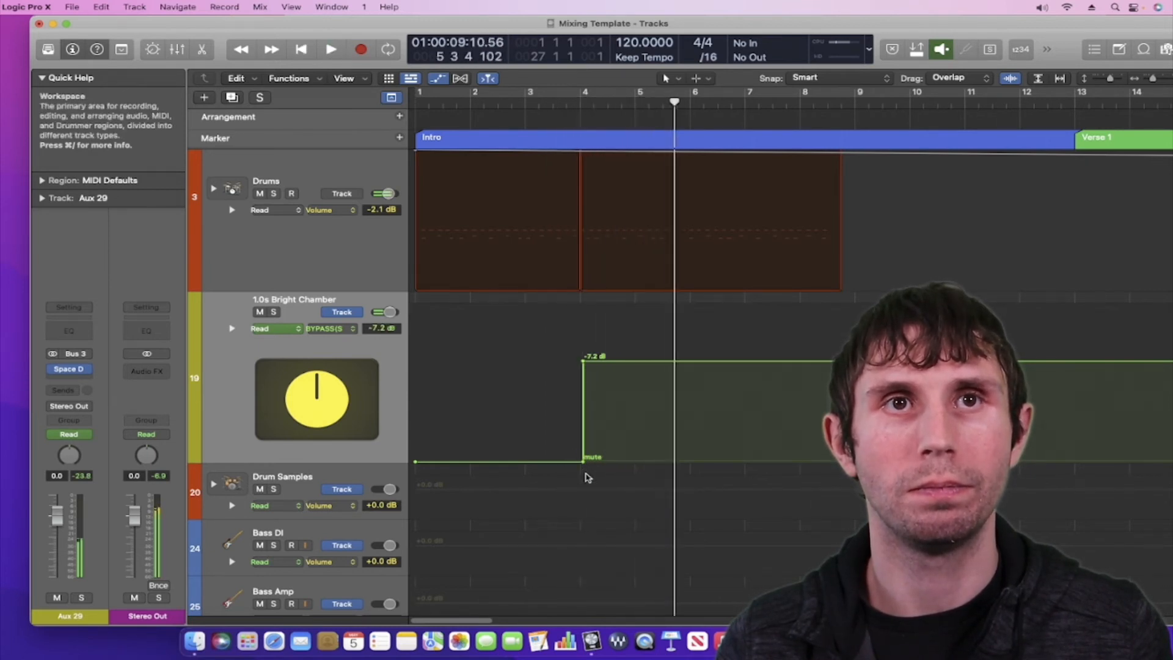